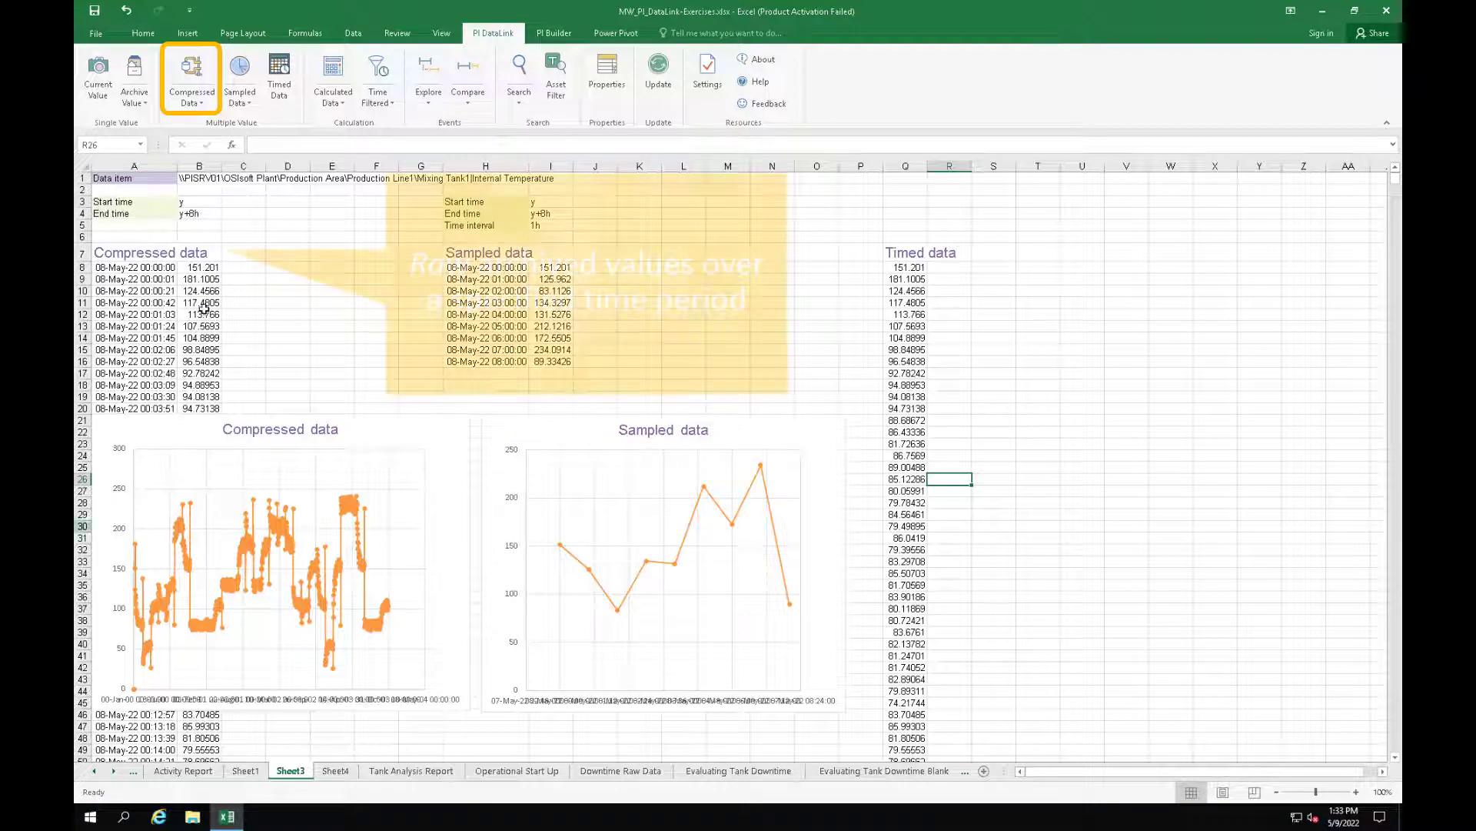
- Select A8 to show the Compressed Data settings behind the example results
{"action": "left_click", "coordinate": [169, 265]}
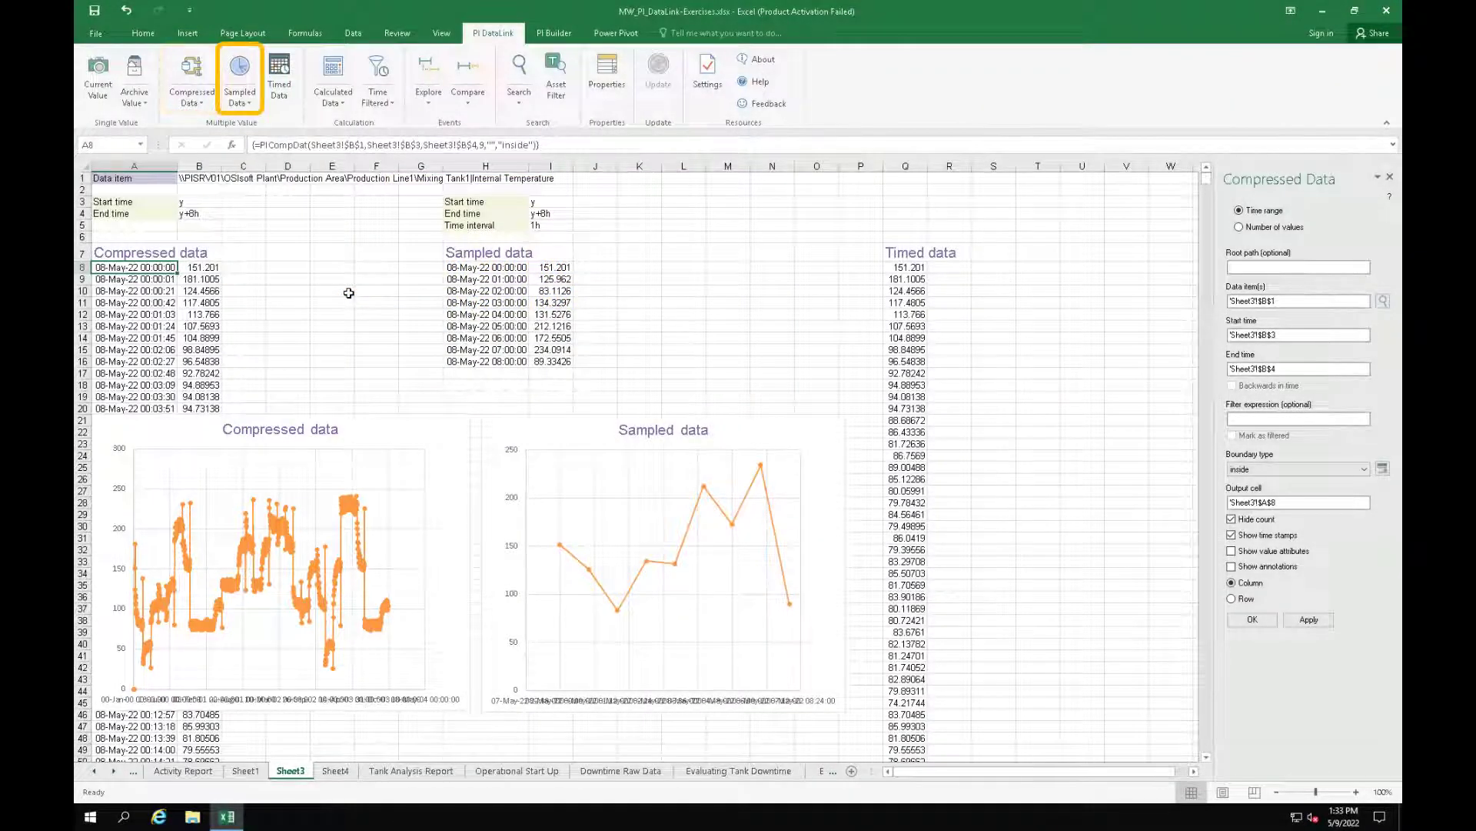
- Select H8 to show the Sampled Data settings behind the sampled results
{"action": "left_click", "coordinate": [479, 268]}
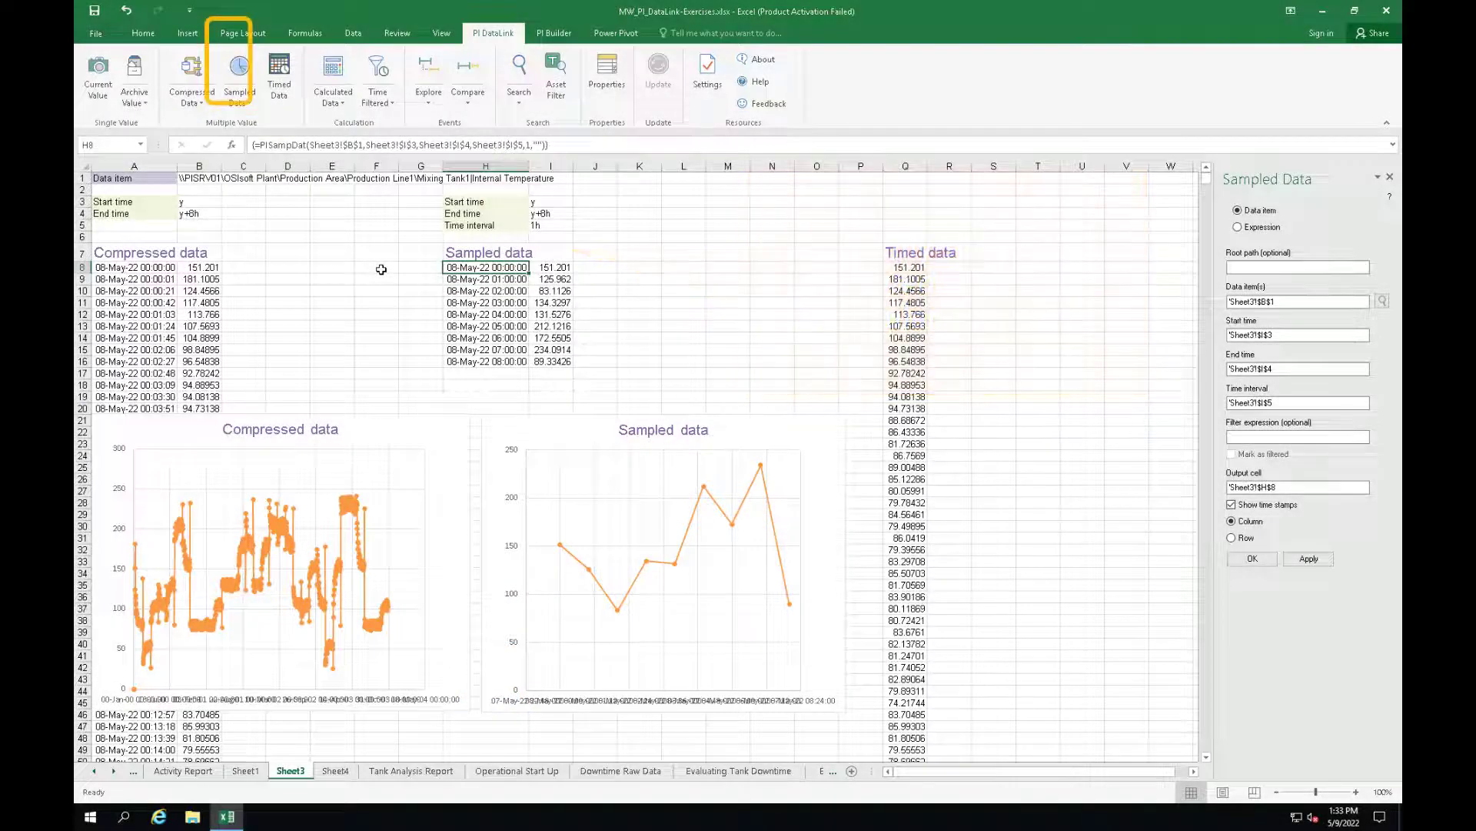
- Check the Timed Data settings at Q8, then move to the blank Sheet4
{"action": "left_click", "coordinate": [909, 268]}
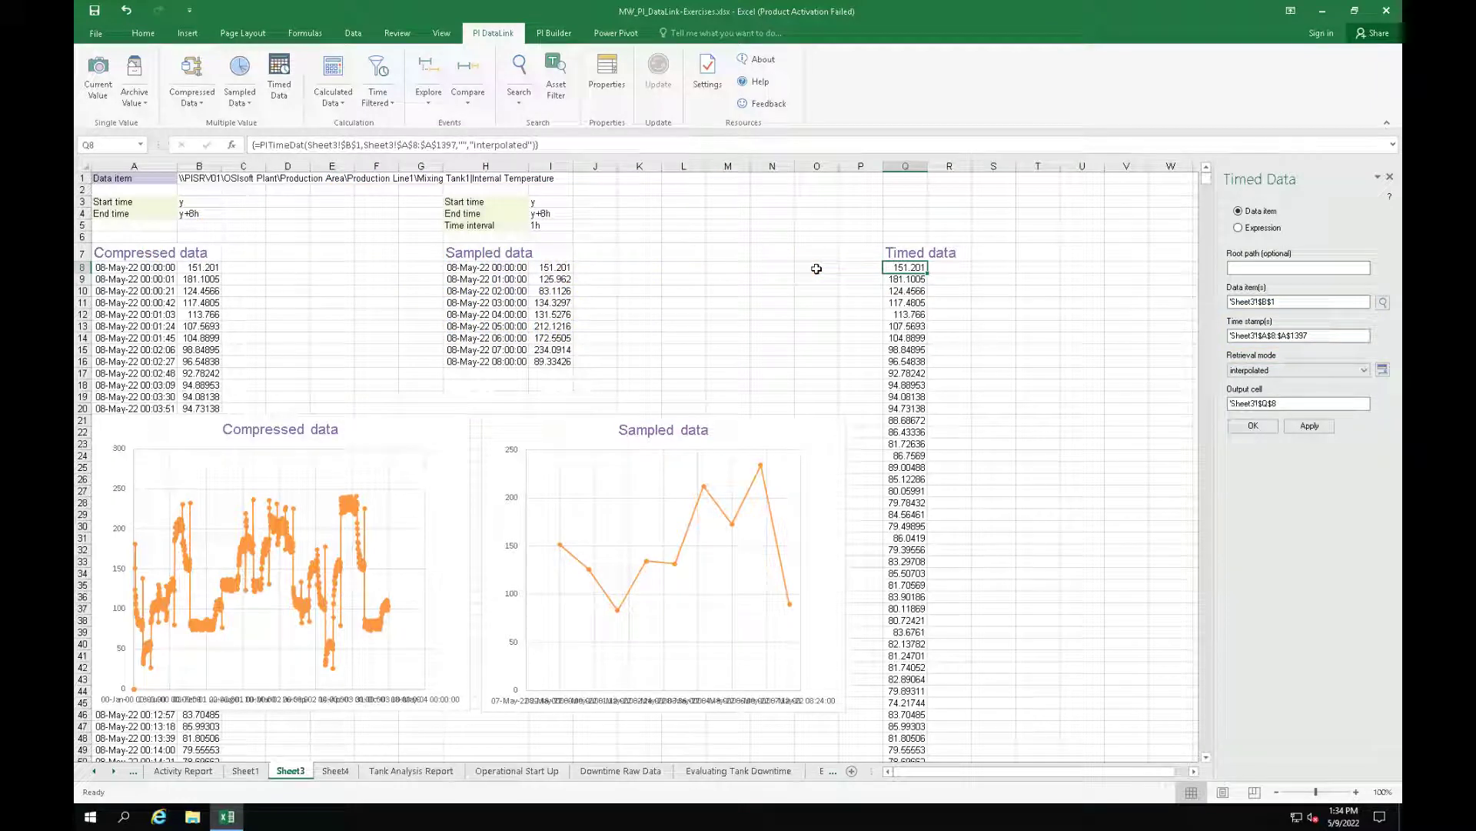
{"action": "left_click", "coordinate": [343, 775]}
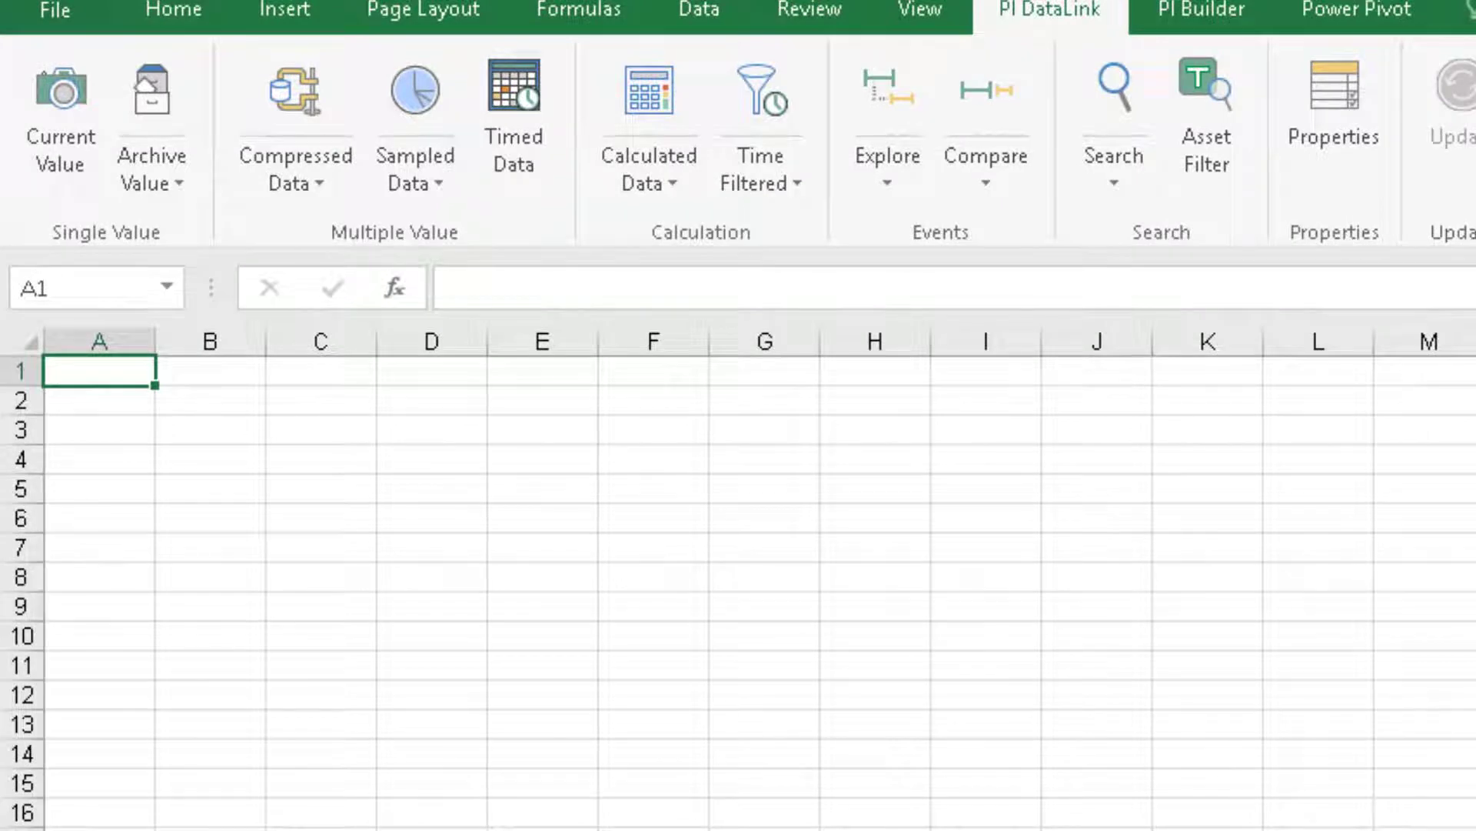
- Enter the labels Data item, Start time, End time and Time interval in A1, A3, A4 and A5
{"action": "type", "text": "Da"}
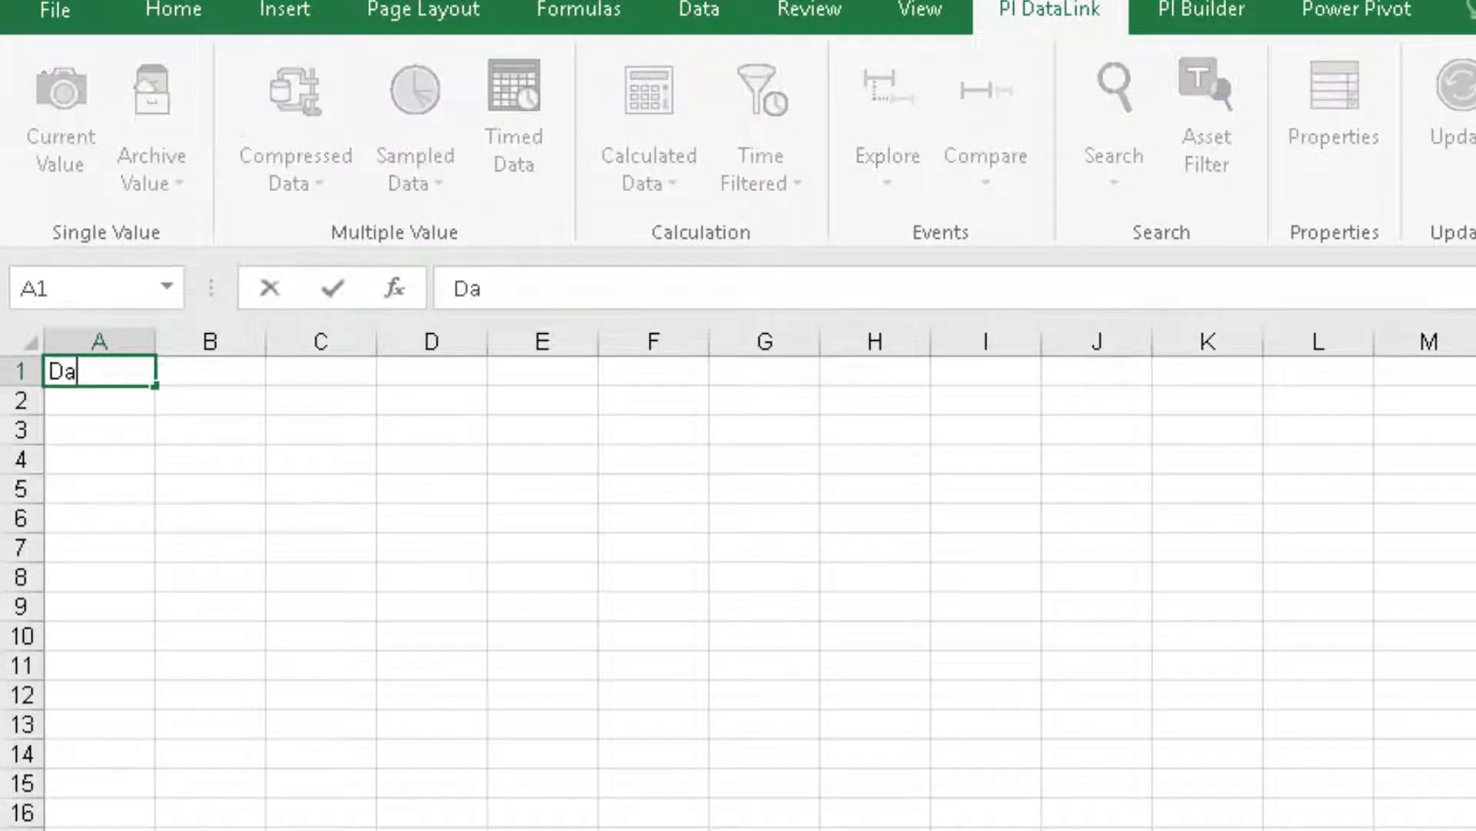
{"action": "type", "text": "ta item"}
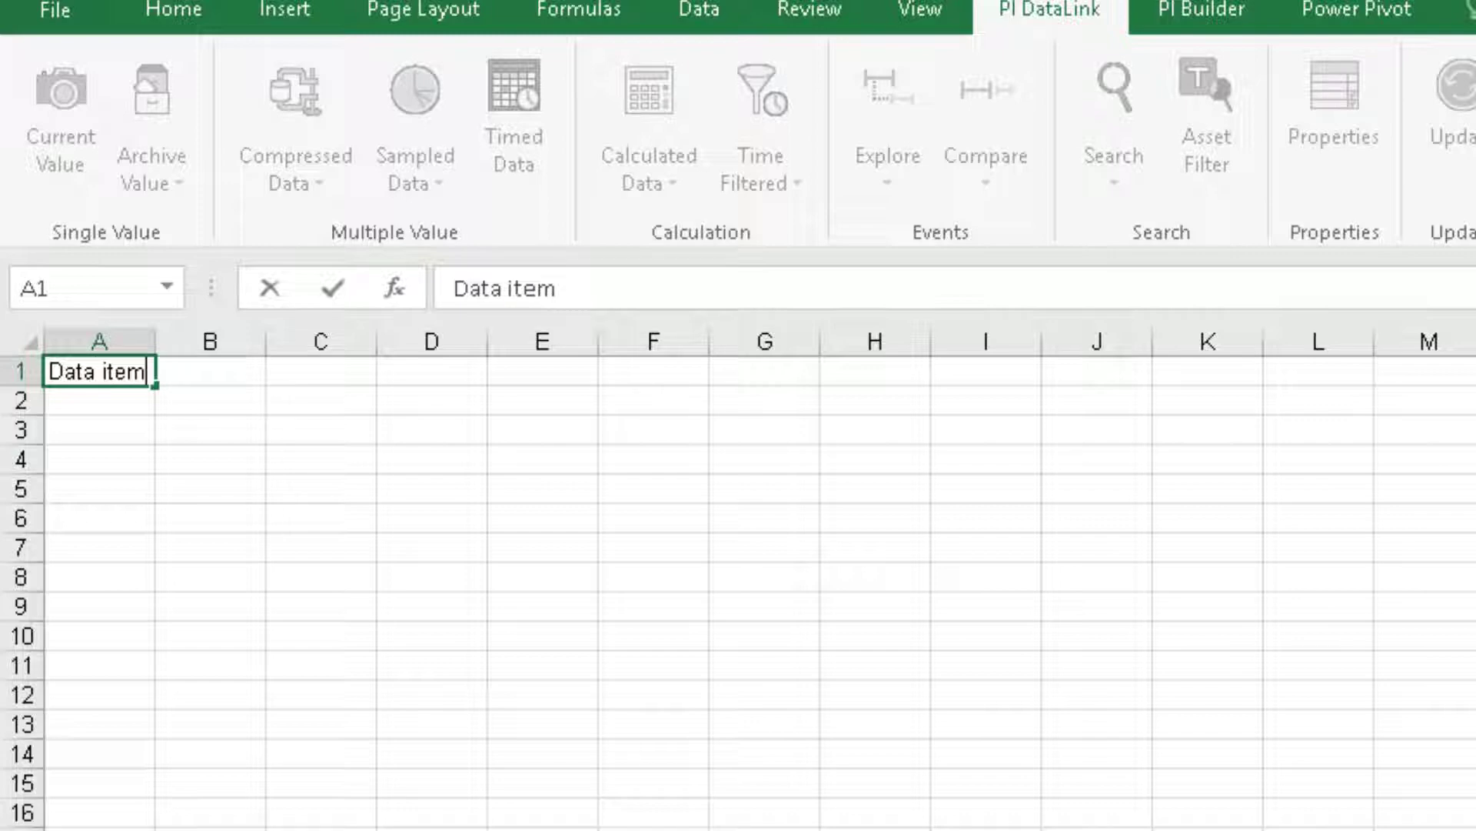
{"action": "left_click", "coordinate": [116, 418]}
{"action": "type", "text": "Start time"}
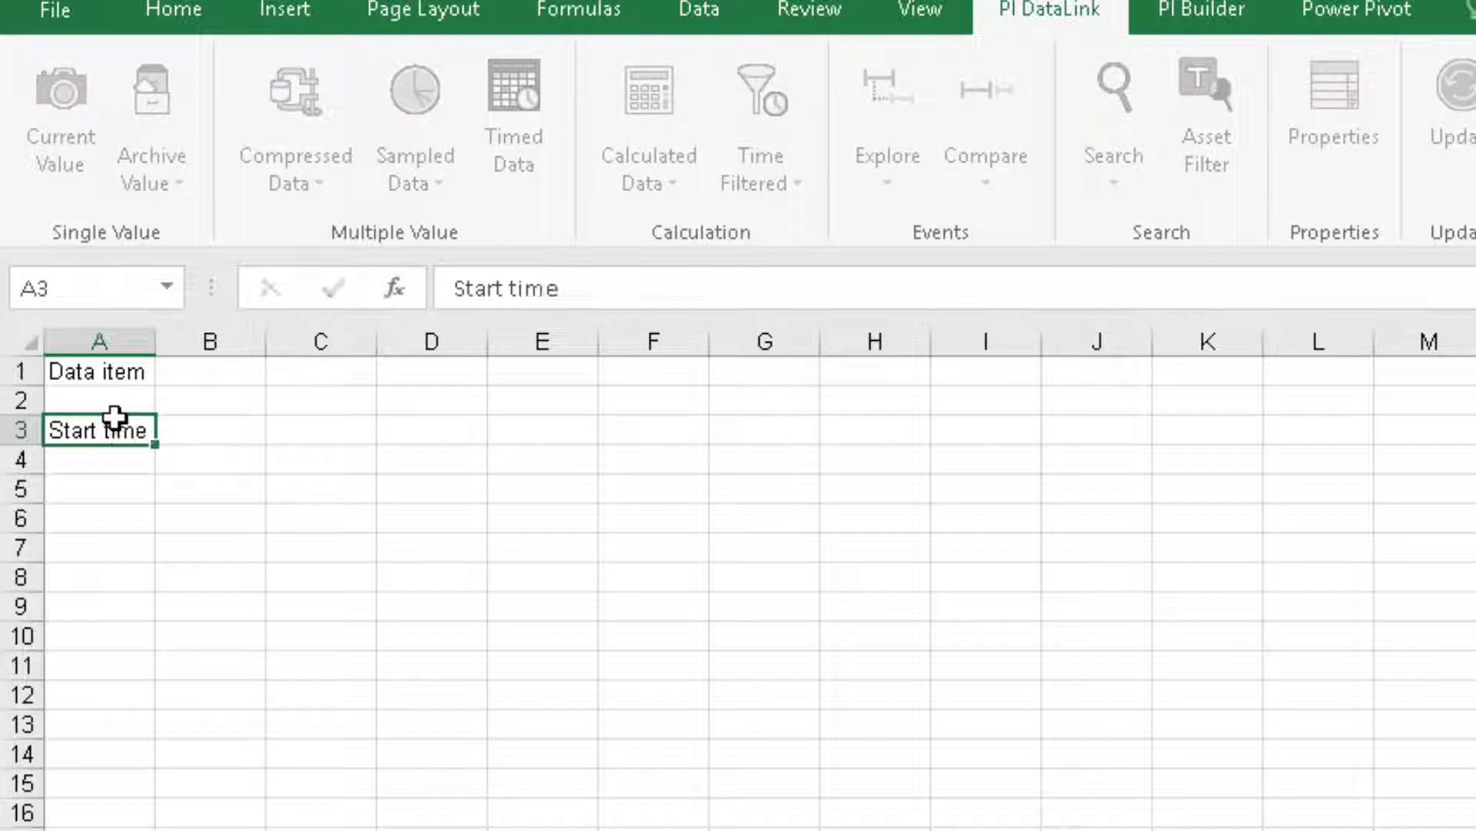
{"action": "key", "text": "Return"}
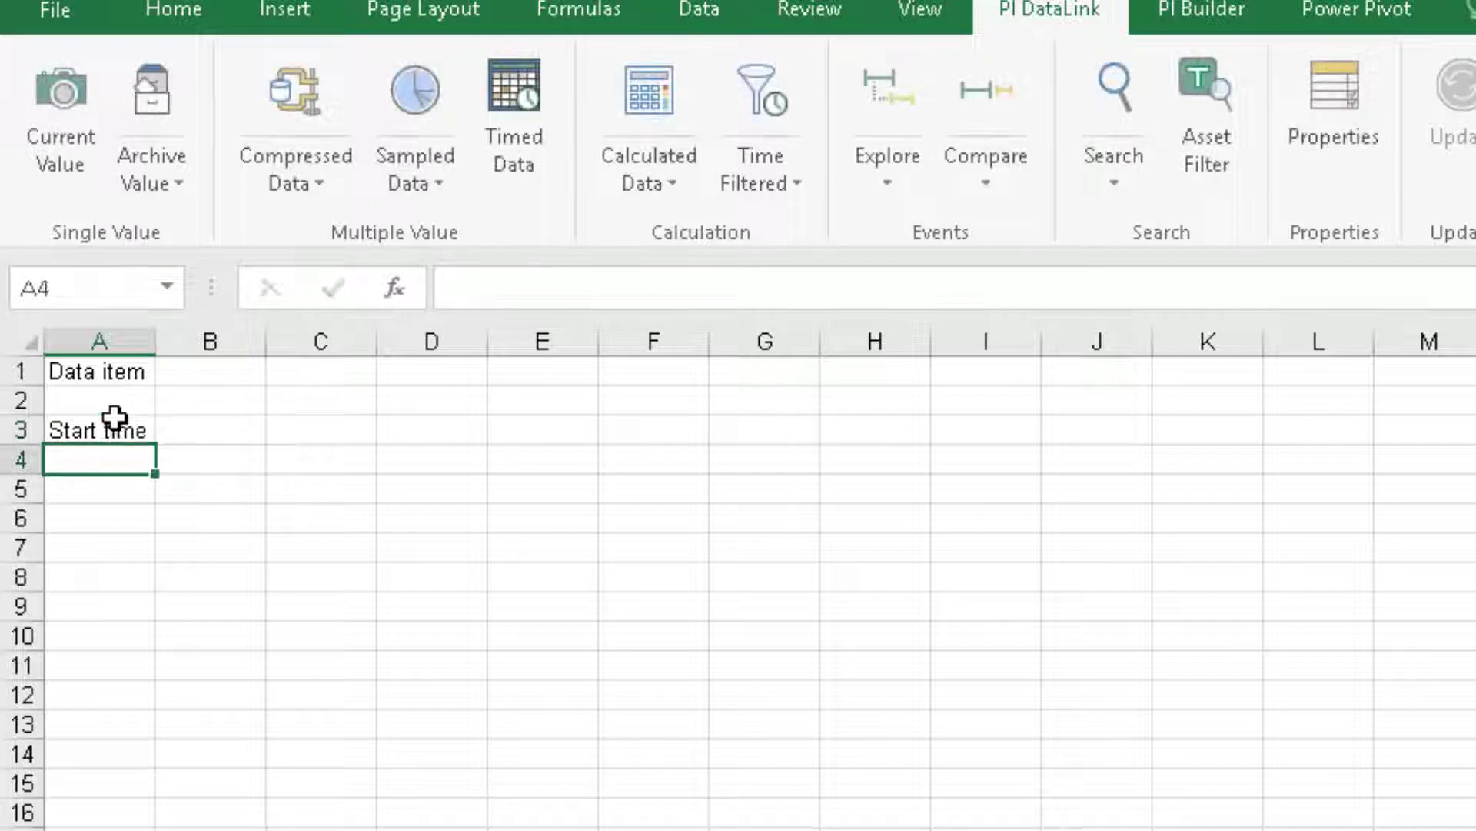
{"action": "type", "text": "End time"}
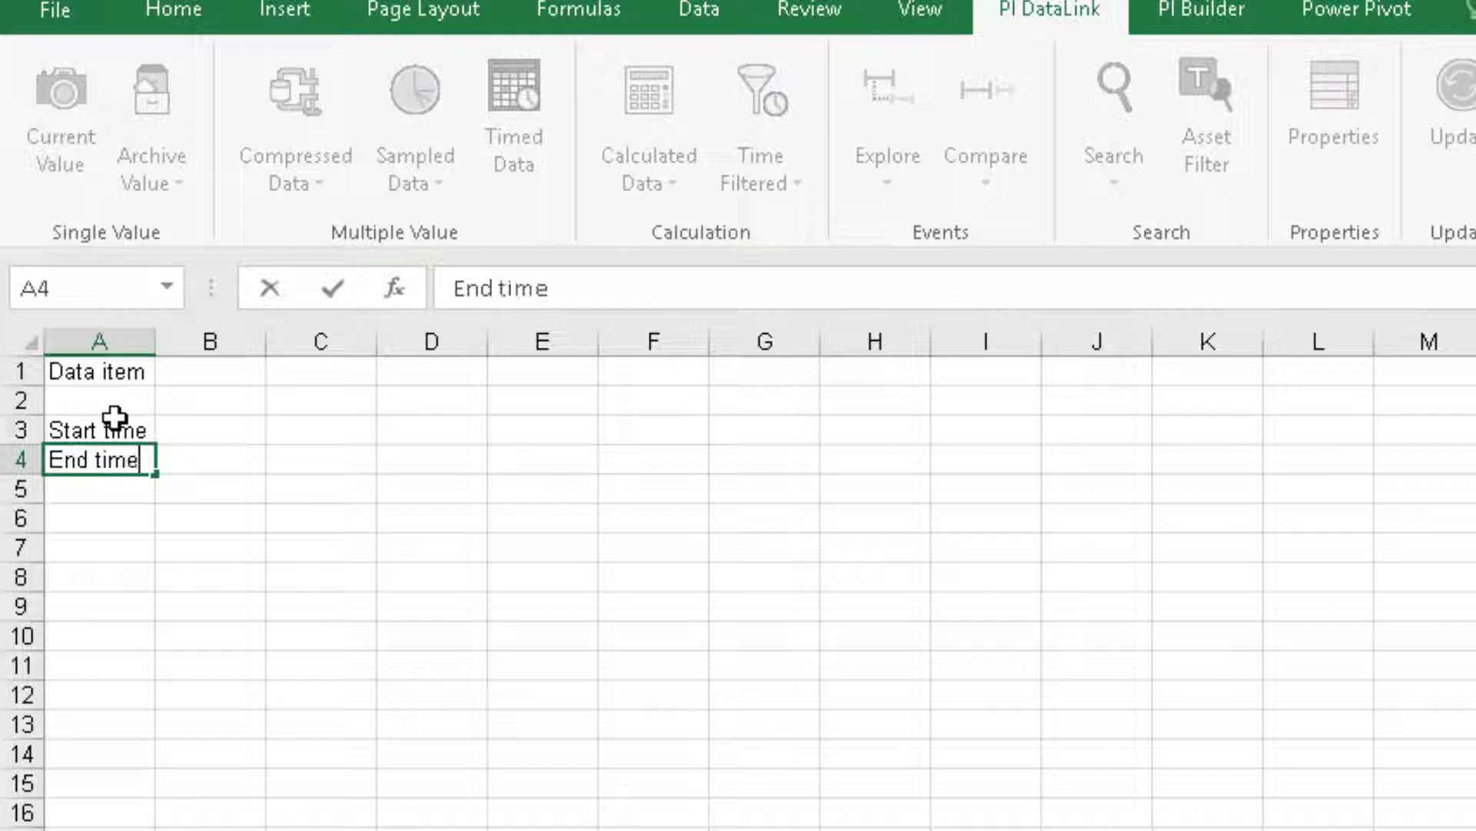
{"action": "key", "text": "Return"}
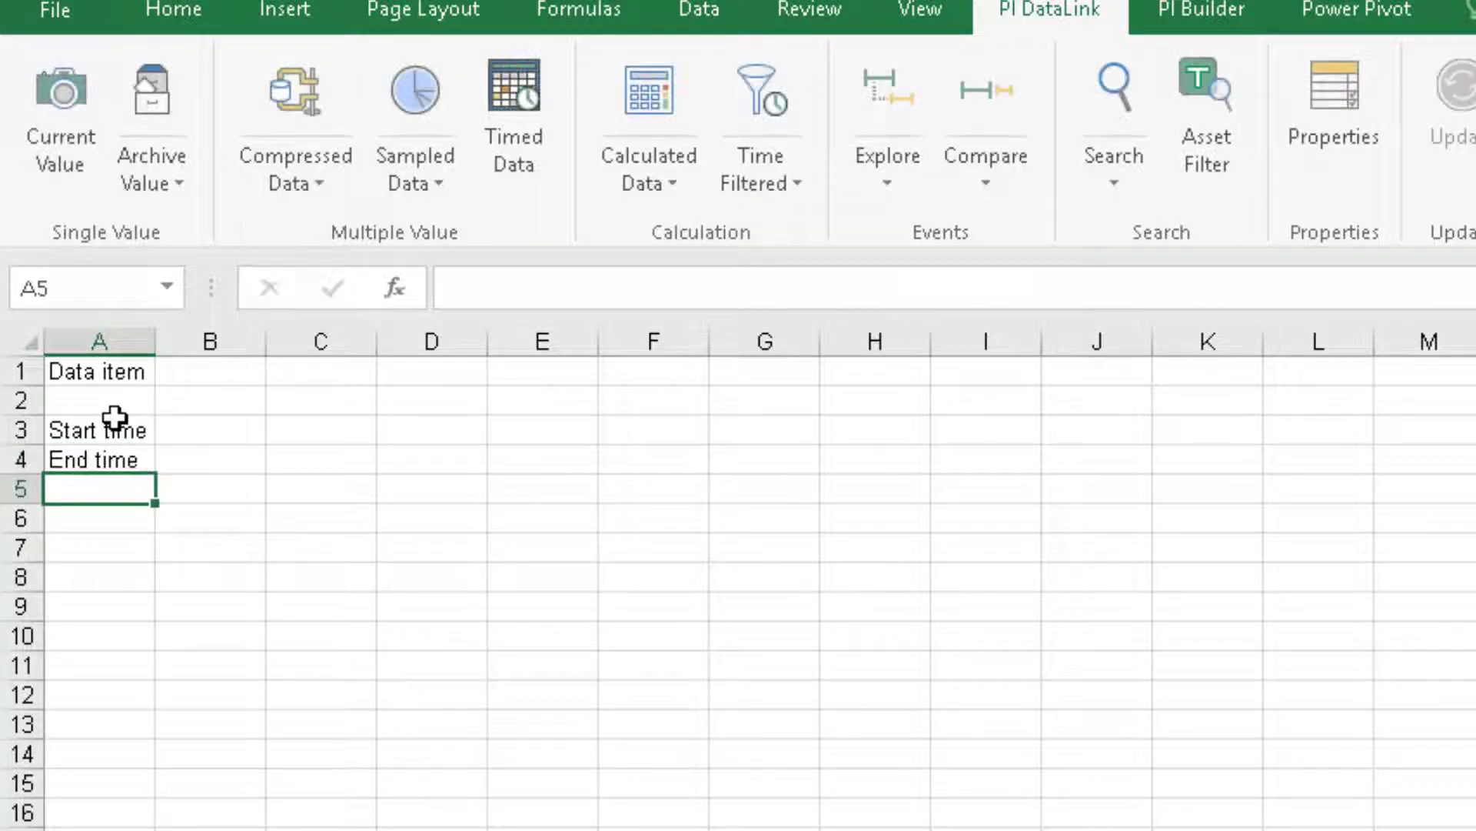
{"action": "type", "text": "Time interval"}
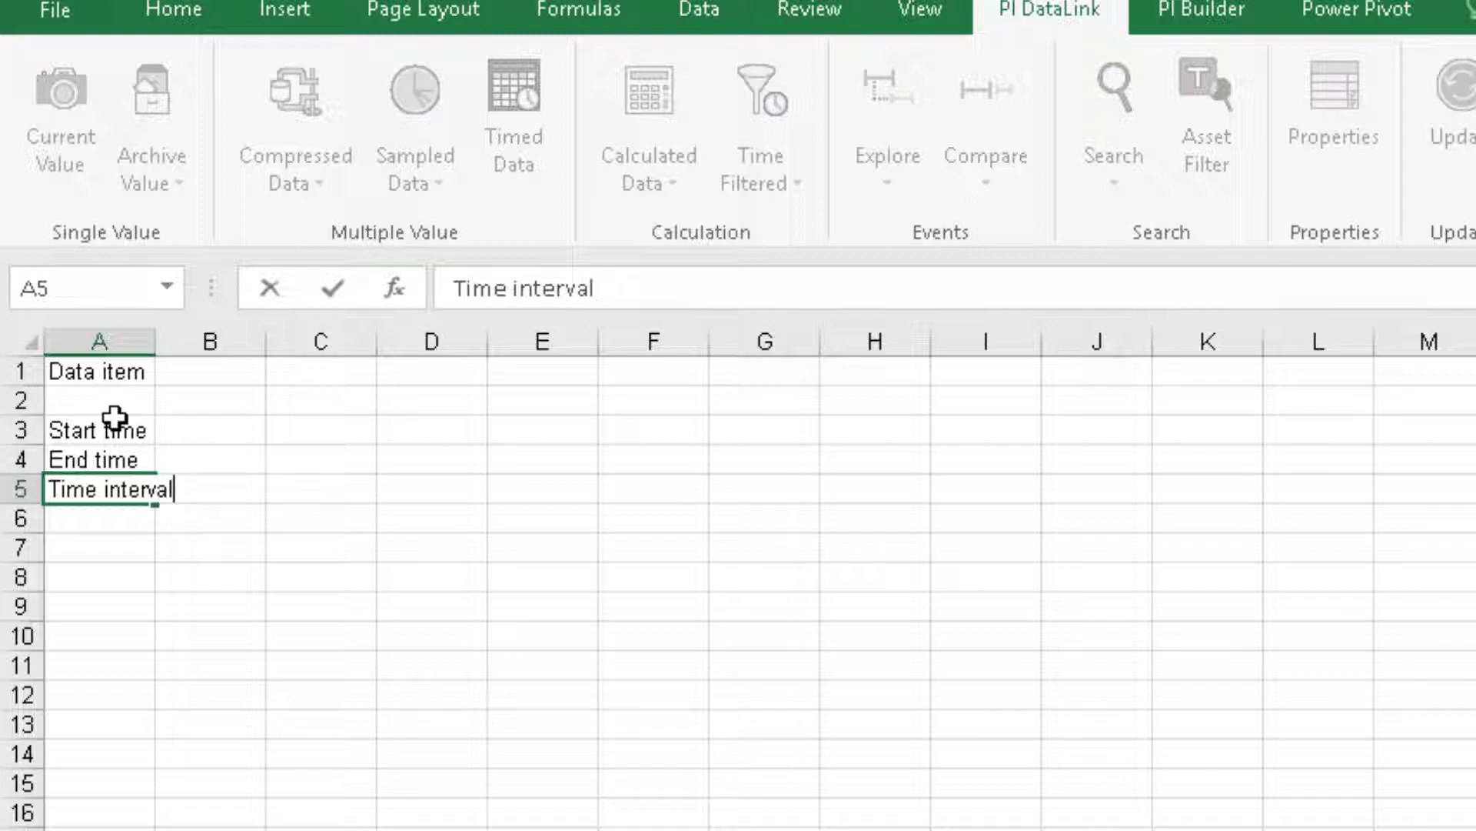
{"action": "key", "text": "Return"}
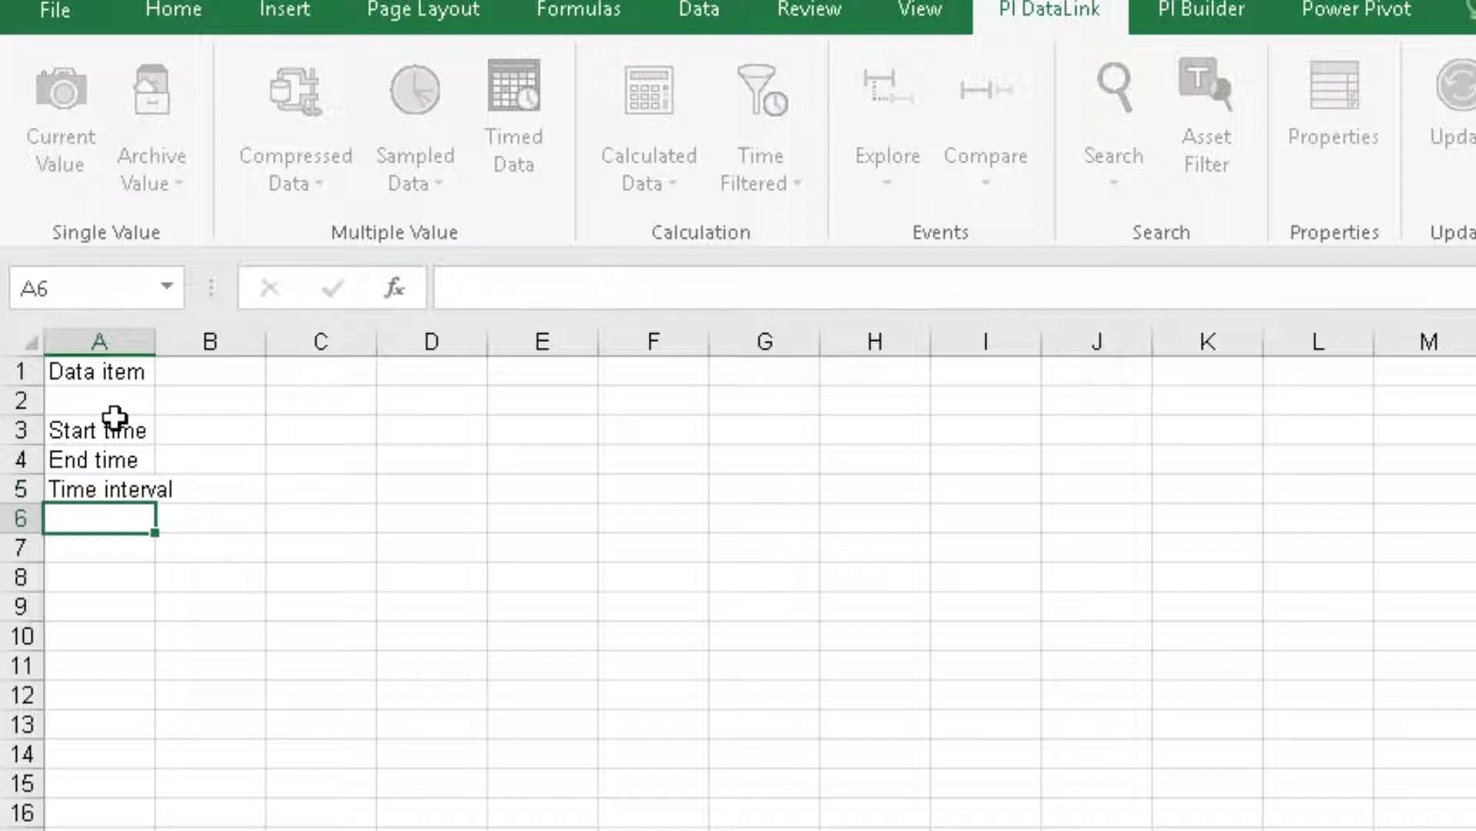
- Search OSIsoft Plant for '*external temperatur' and insert both Mixing Tank paths into B1:B2
{"action": "left_click", "coordinate": [230, 372]}
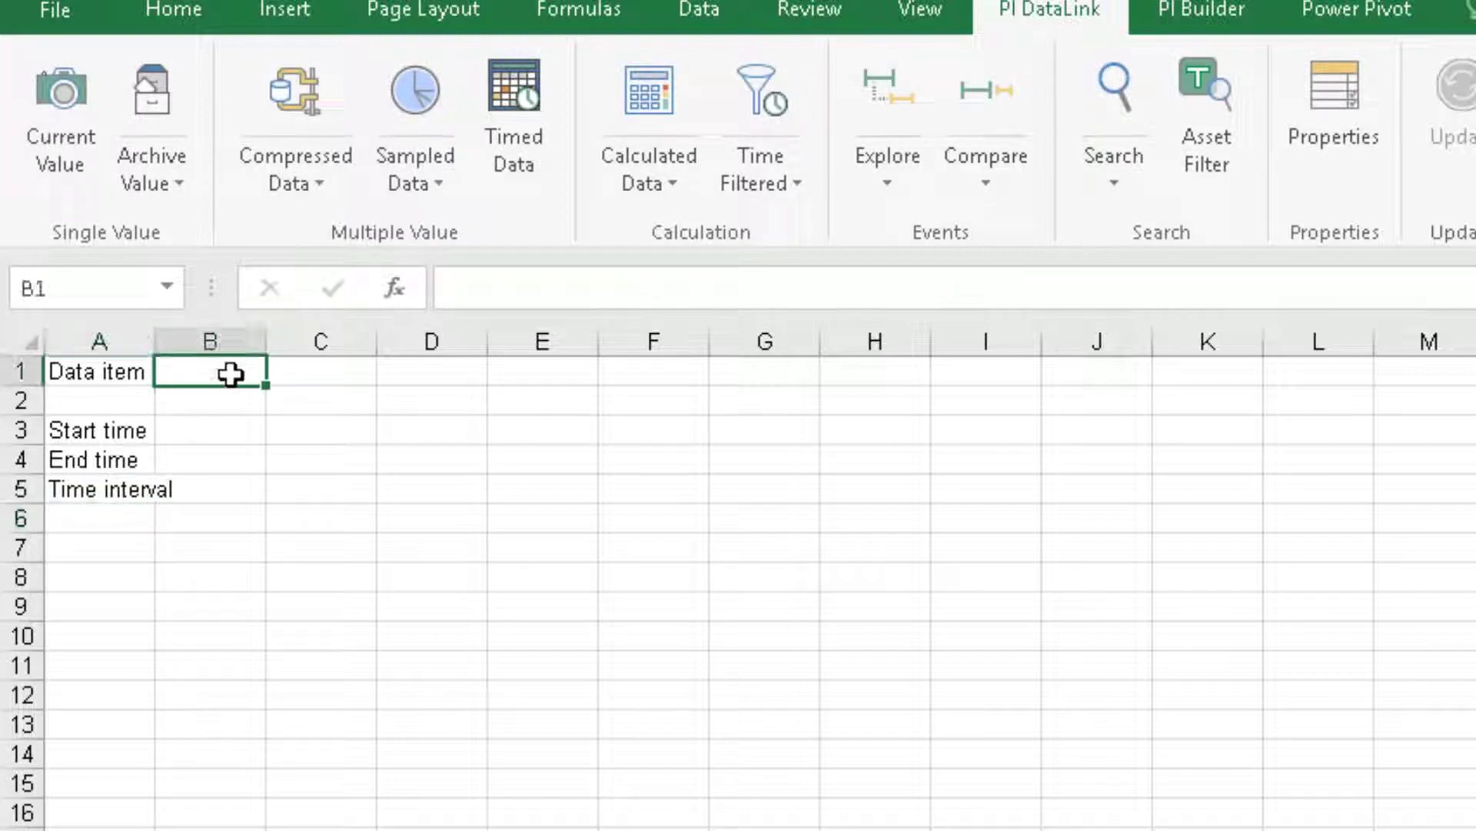
{"action": "left_click", "coordinate": [1069, 80]}
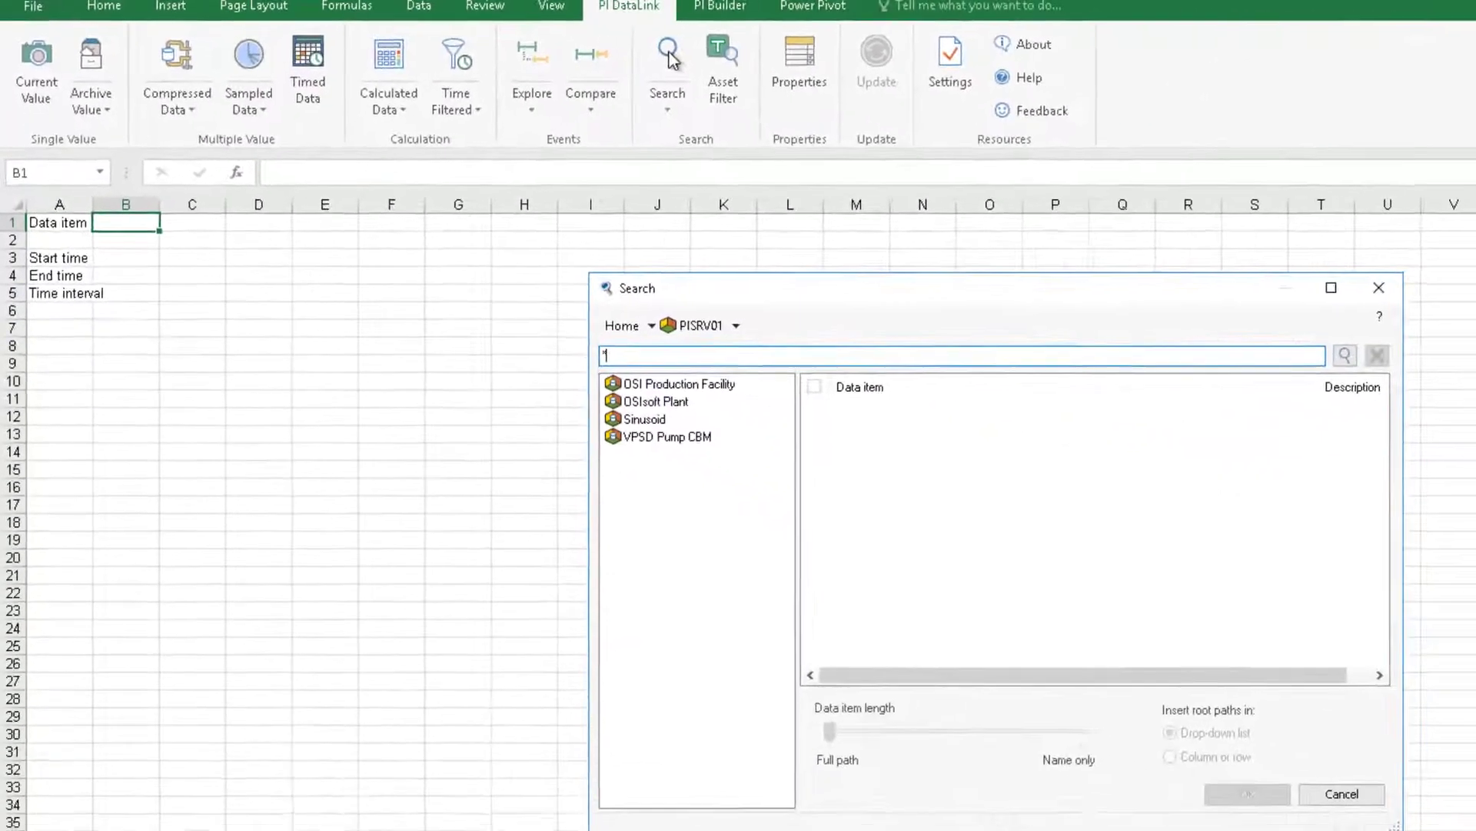
{"action": "double_click", "coordinate": [667, 399]}
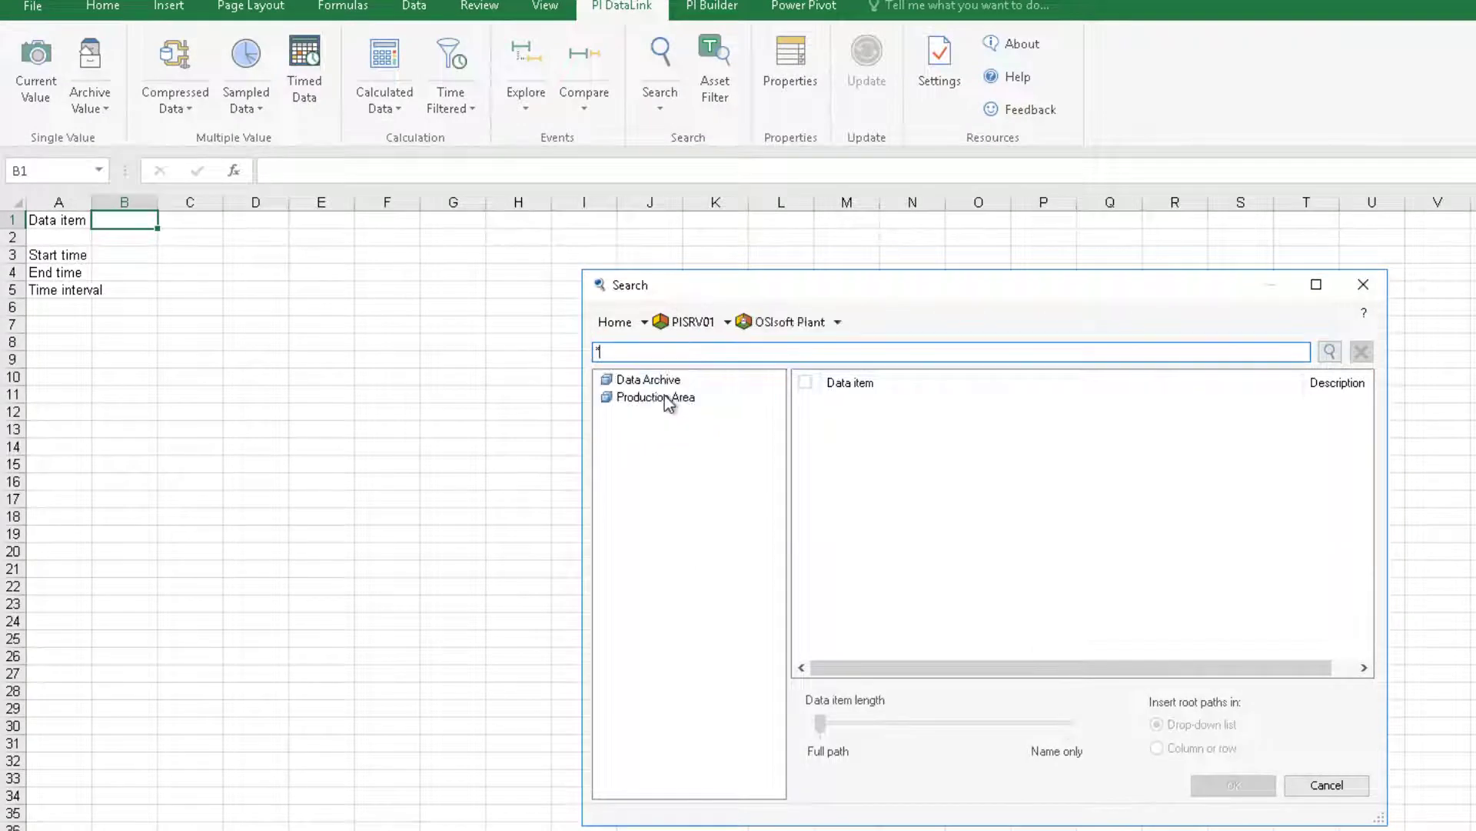
{"action": "left_click", "coordinate": [719, 354]}
{"action": "type", "text": "*external temperature"}
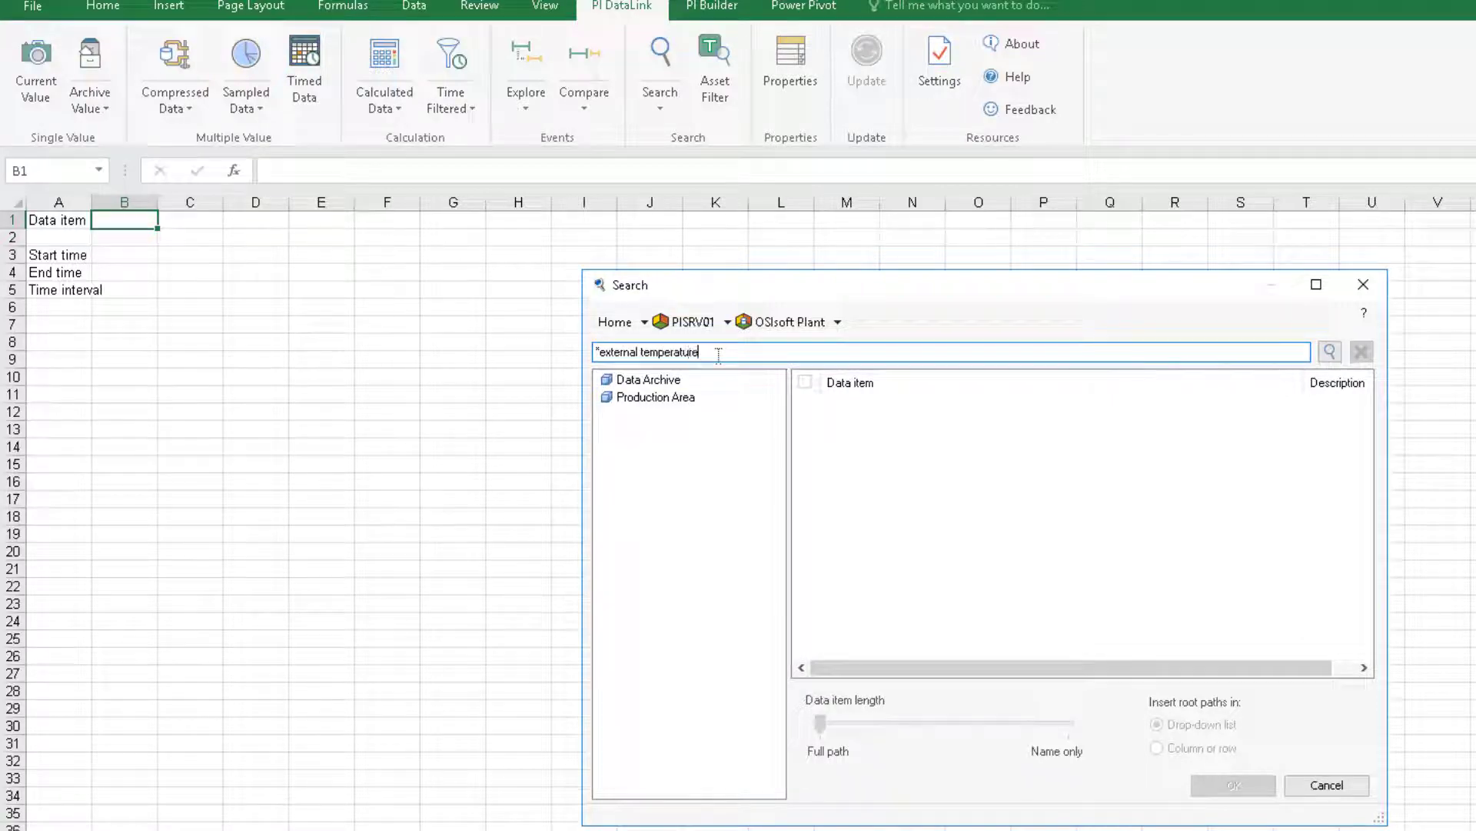
{"action": "key", "text": "Return"}
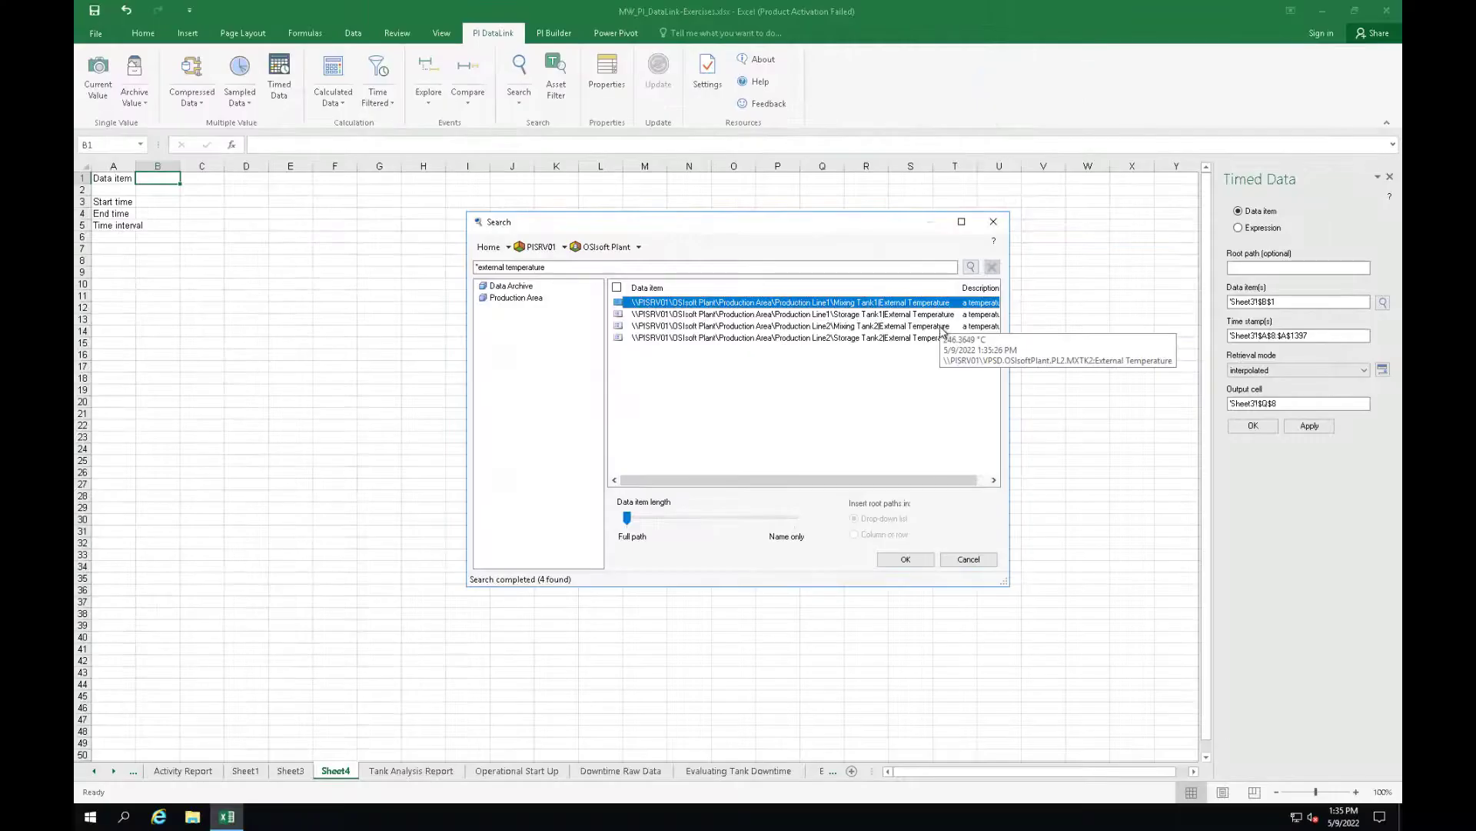
{"action": "left_click", "coordinate": [944, 326], "text": "ctrl"}
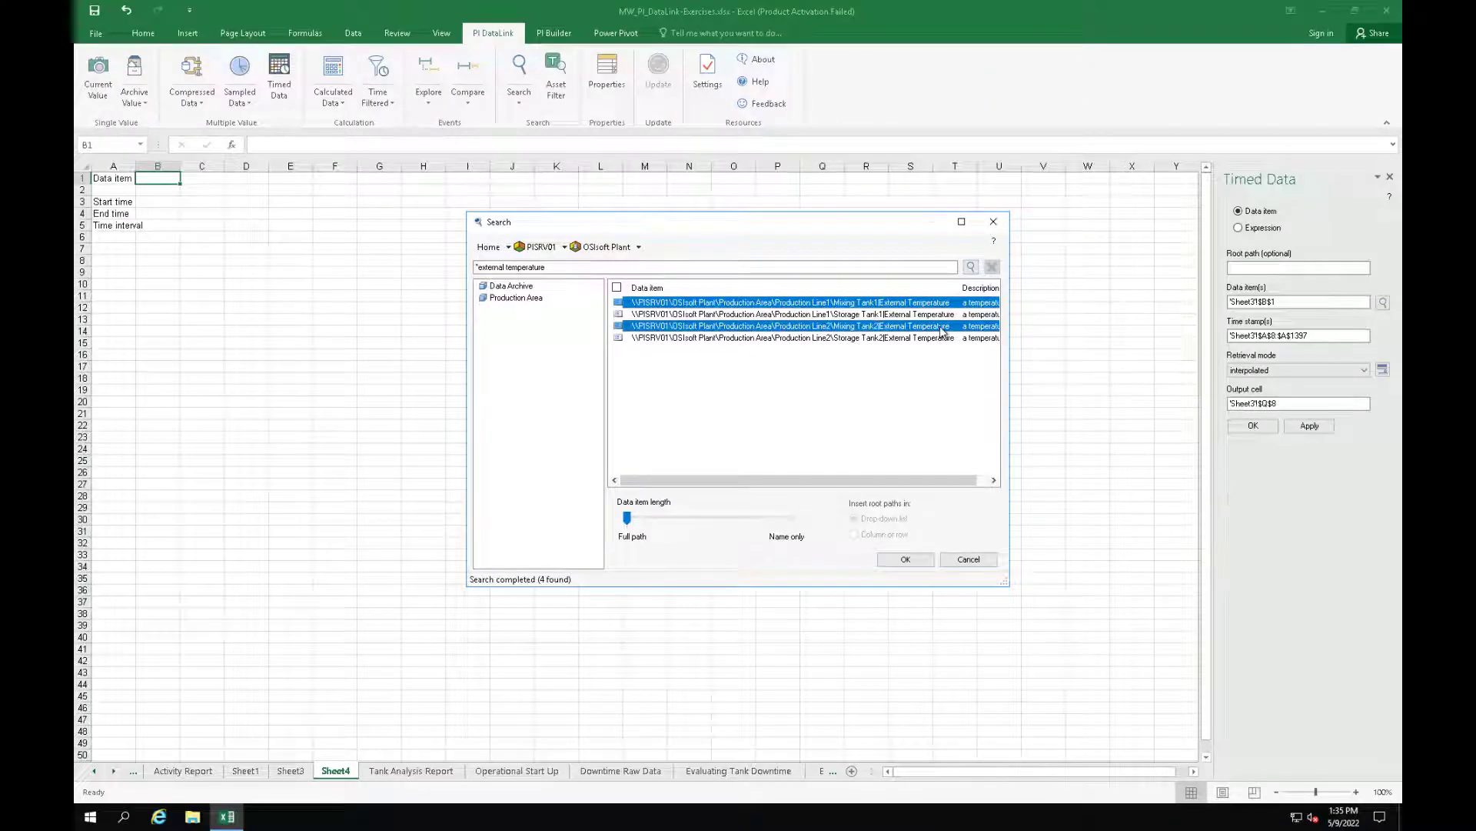
{"action": "left_click", "coordinate": [906, 559]}
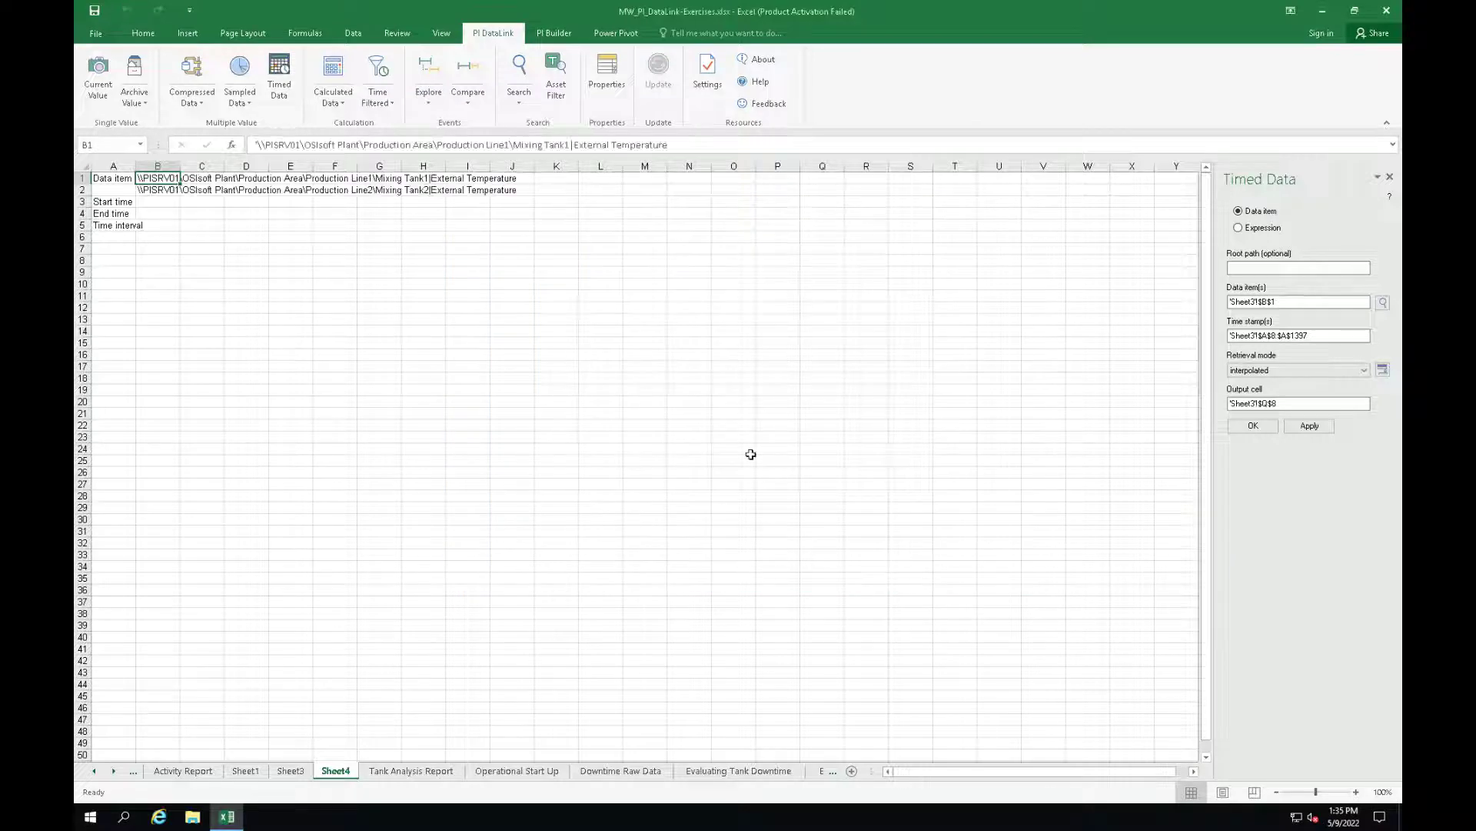
- Enter start time t, end time t+2h and interval 10m in B3, B4 and B5
{"action": "left_click", "coordinate": [171, 202]}
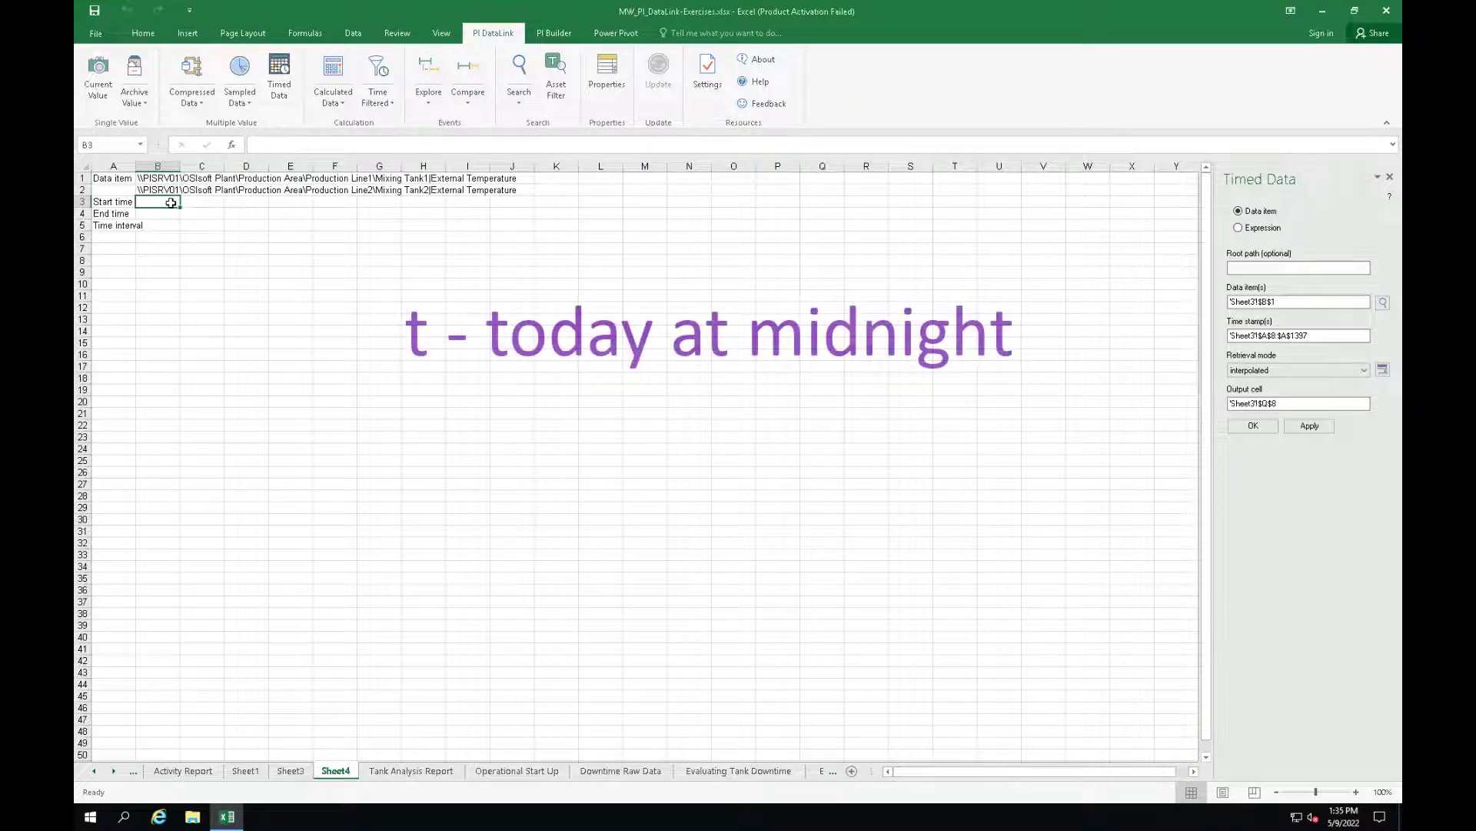
{"action": "type", "text": "t"}
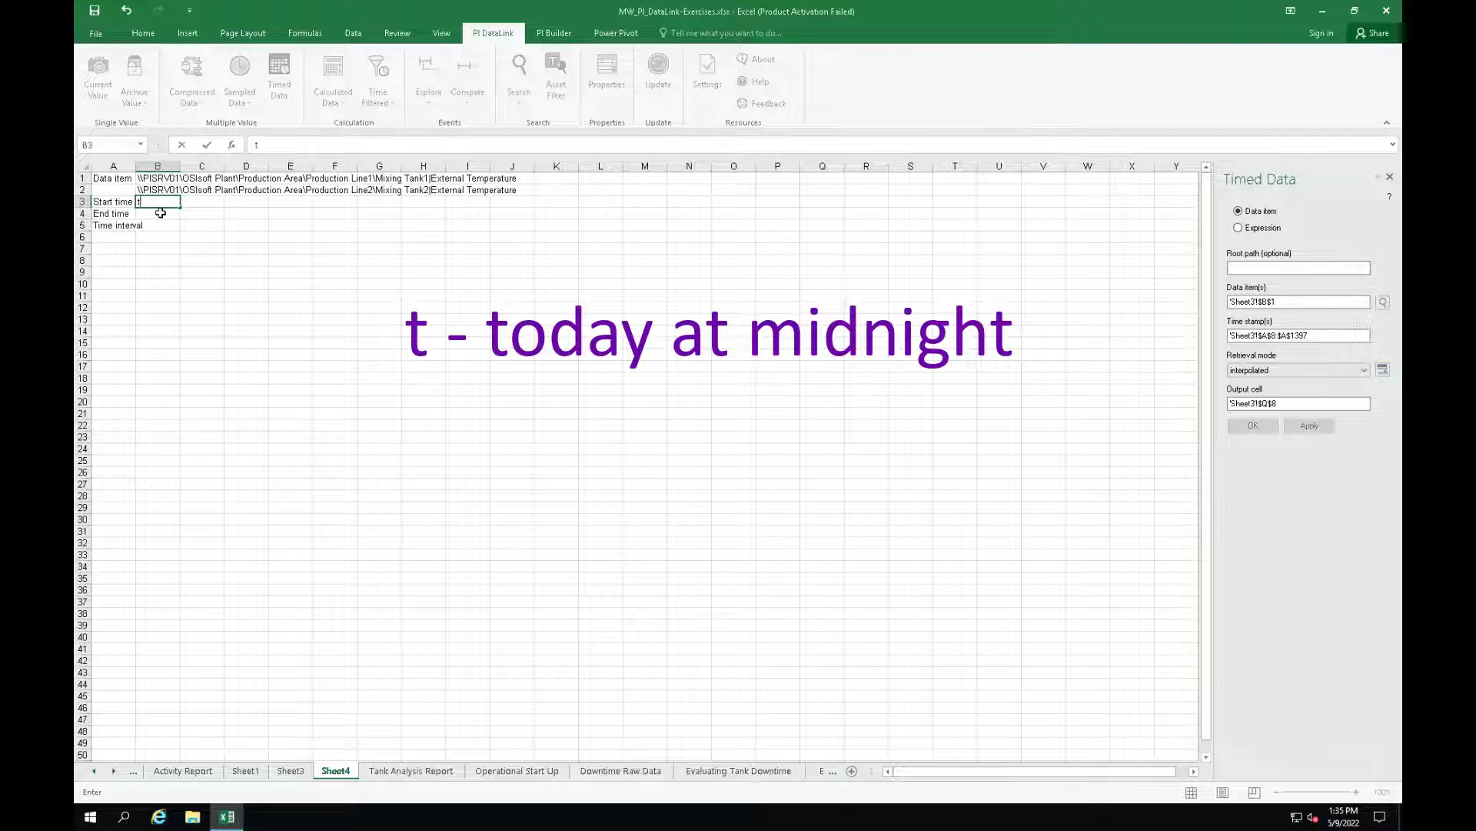
{"action": "left_click", "coordinate": [160, 212]}
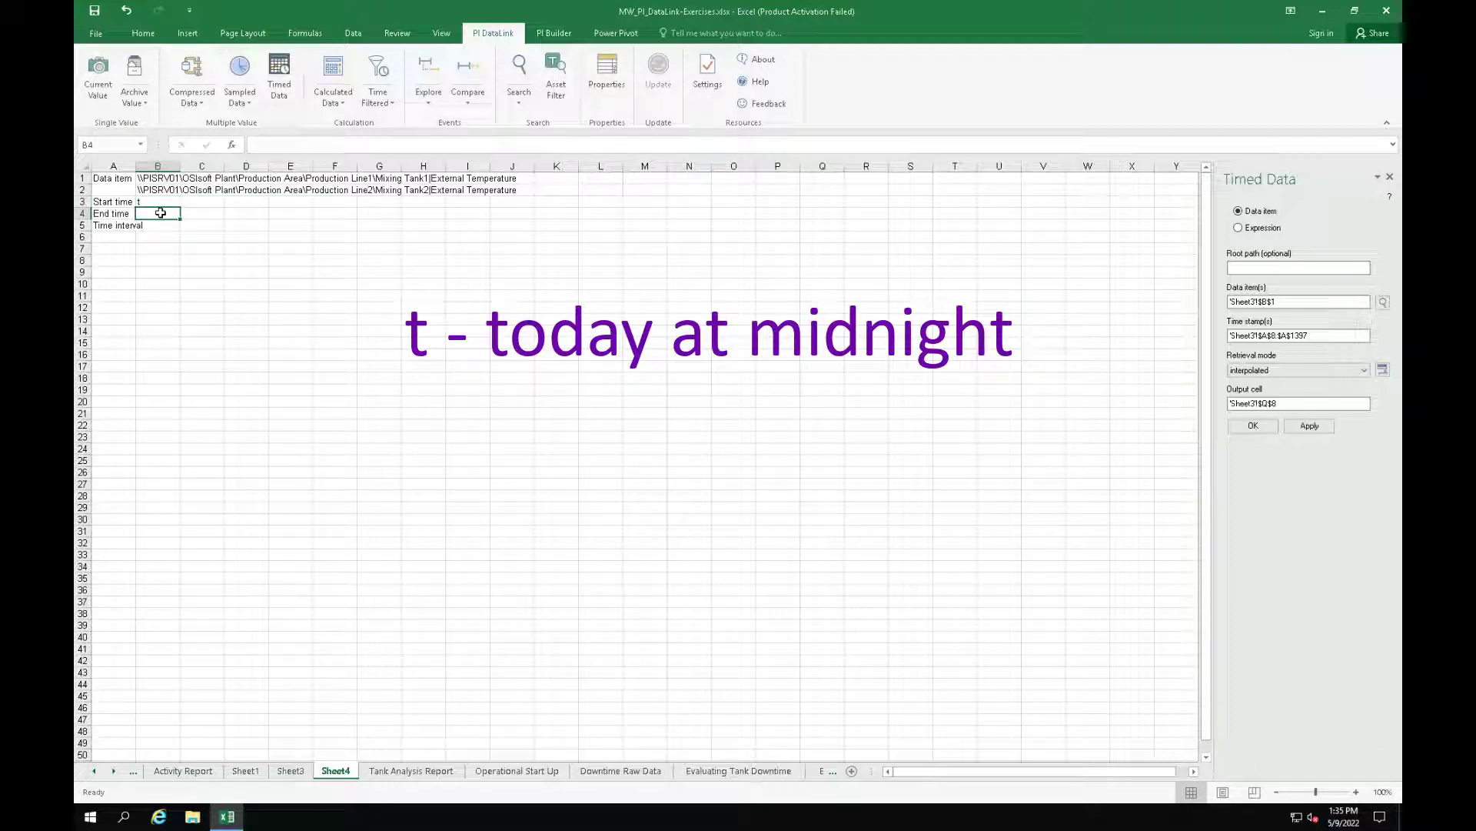
{"action": "type", "text": "t+2h"}
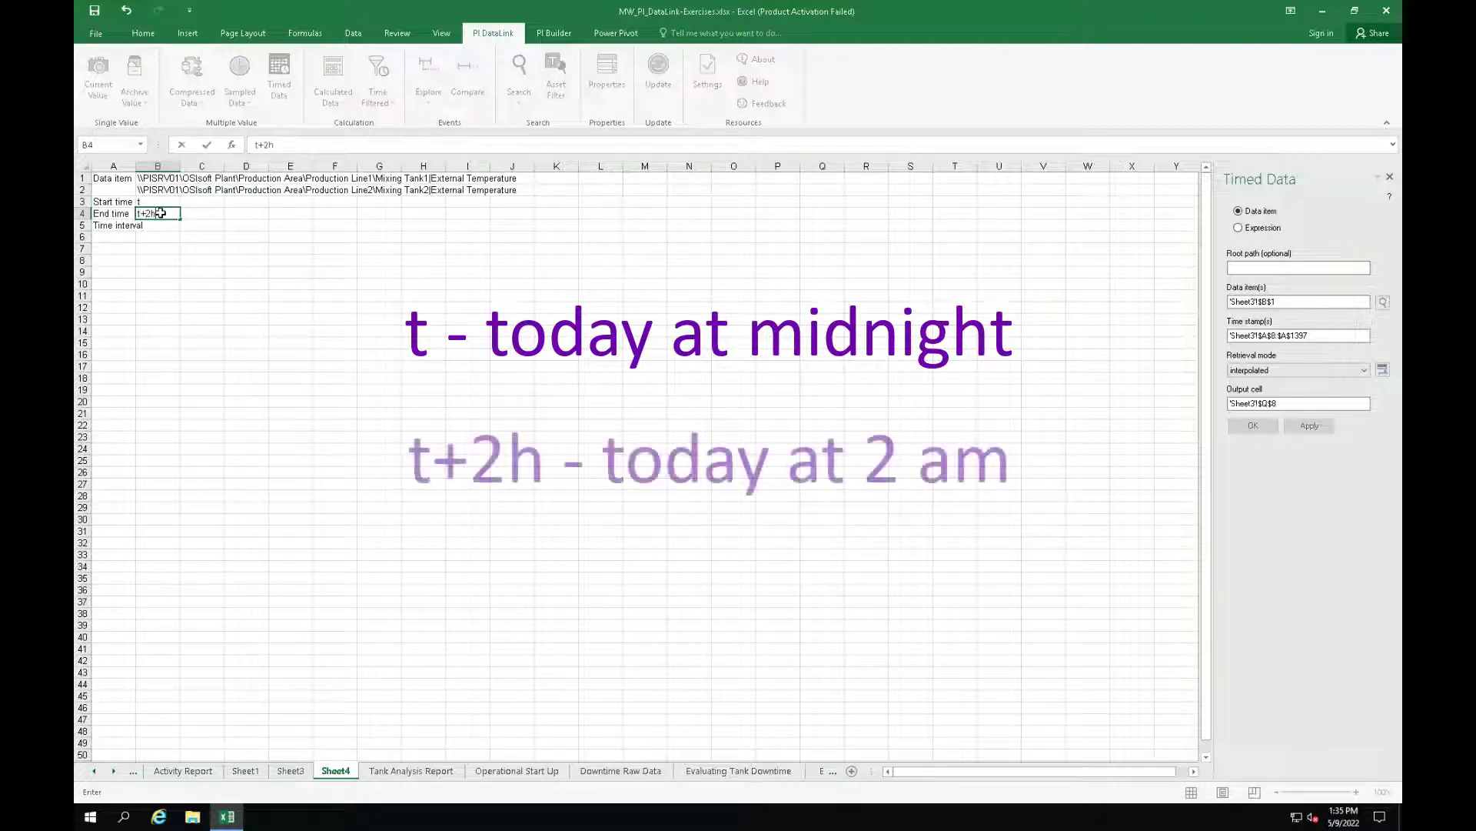
{"action": "key", "text": "Return"}
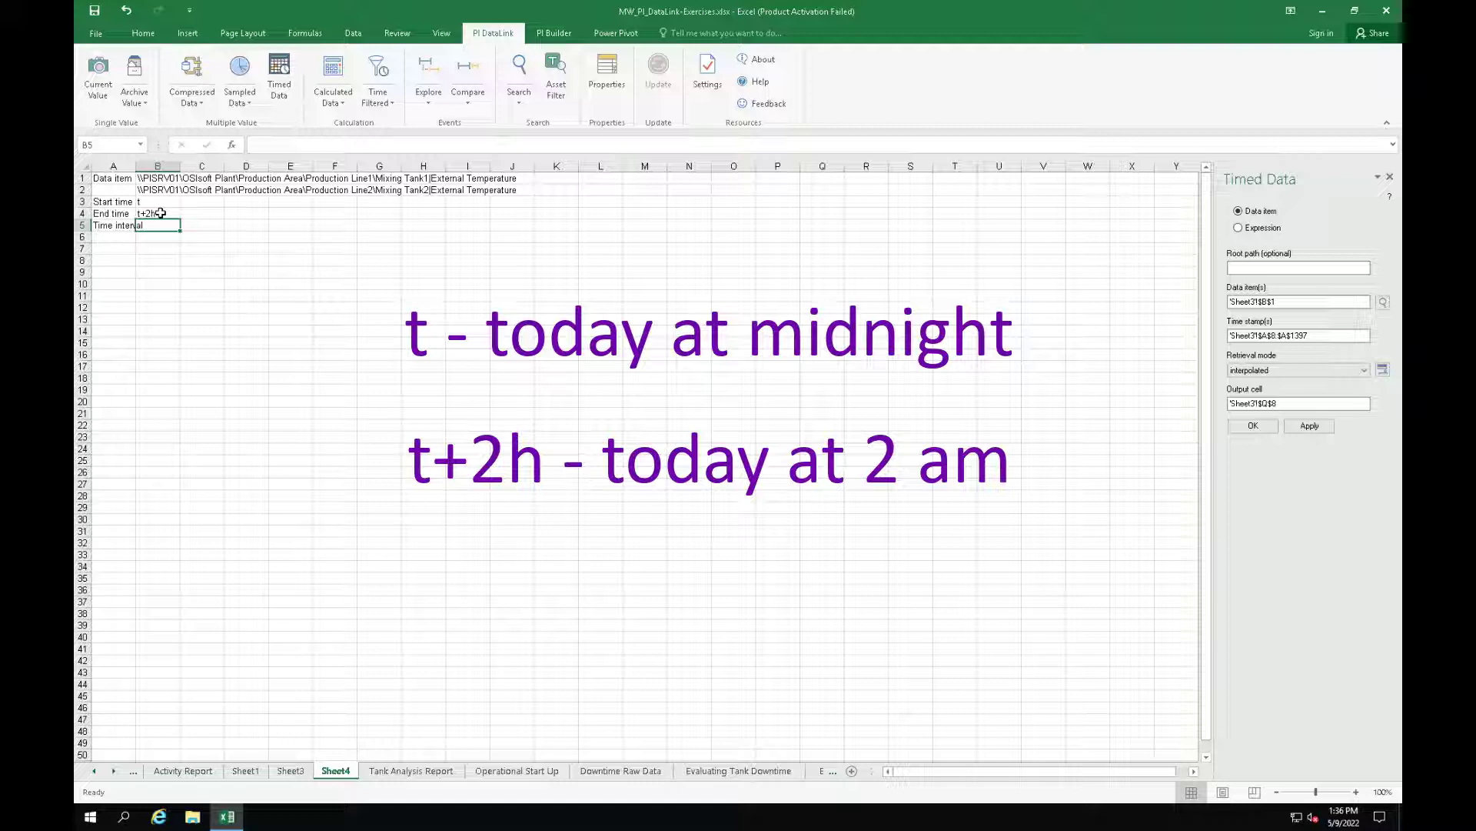
{"action": "type", "text": "10m"}
{"action": "key", "text": "Return"}
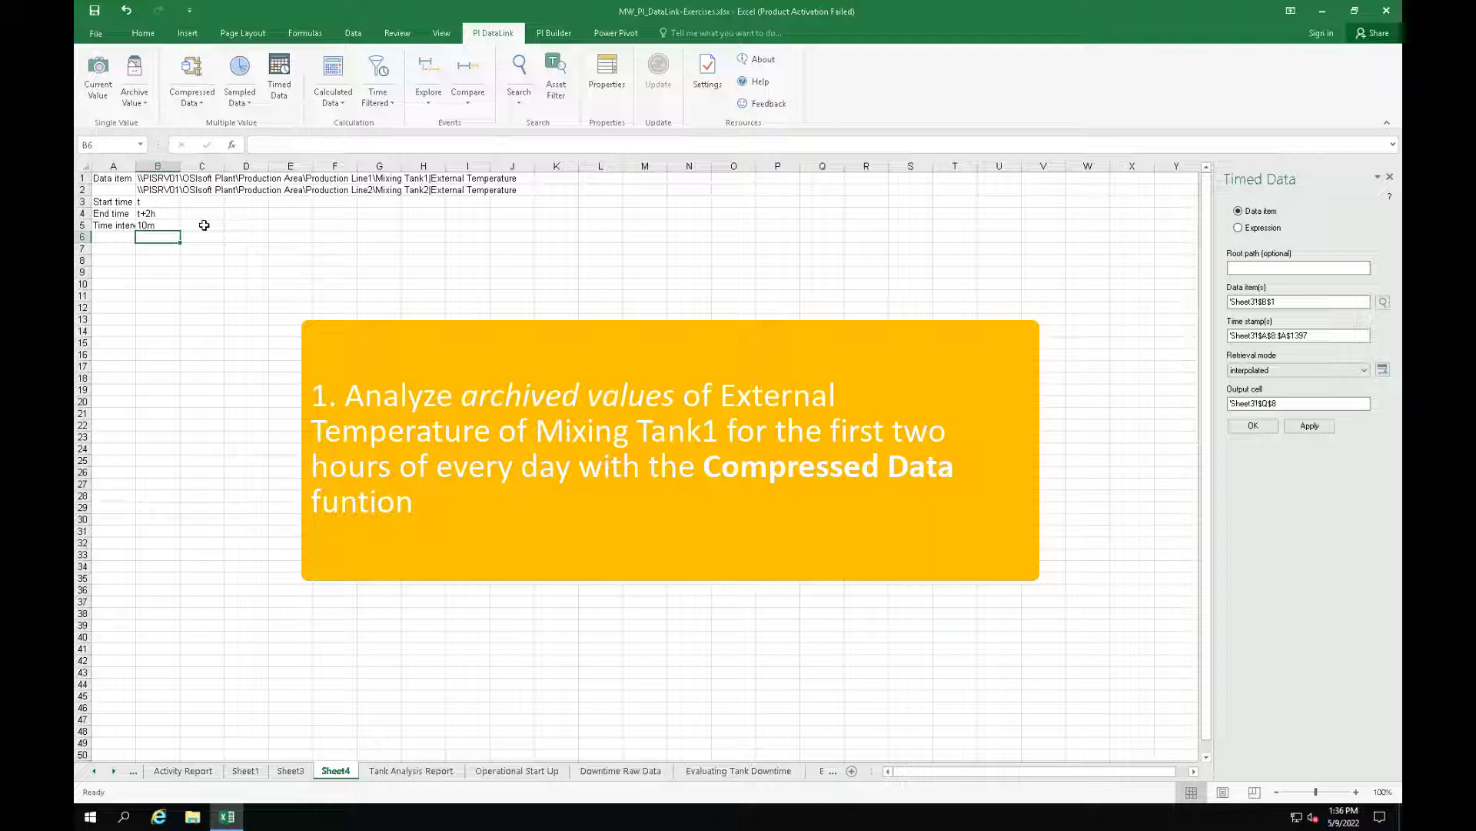
- Output Mixing Tank1 compressed data (B1, B3 to B4) at C3, count hidden, time stamps shown
{"action": "left_click", "coordinate": [207, 201]}
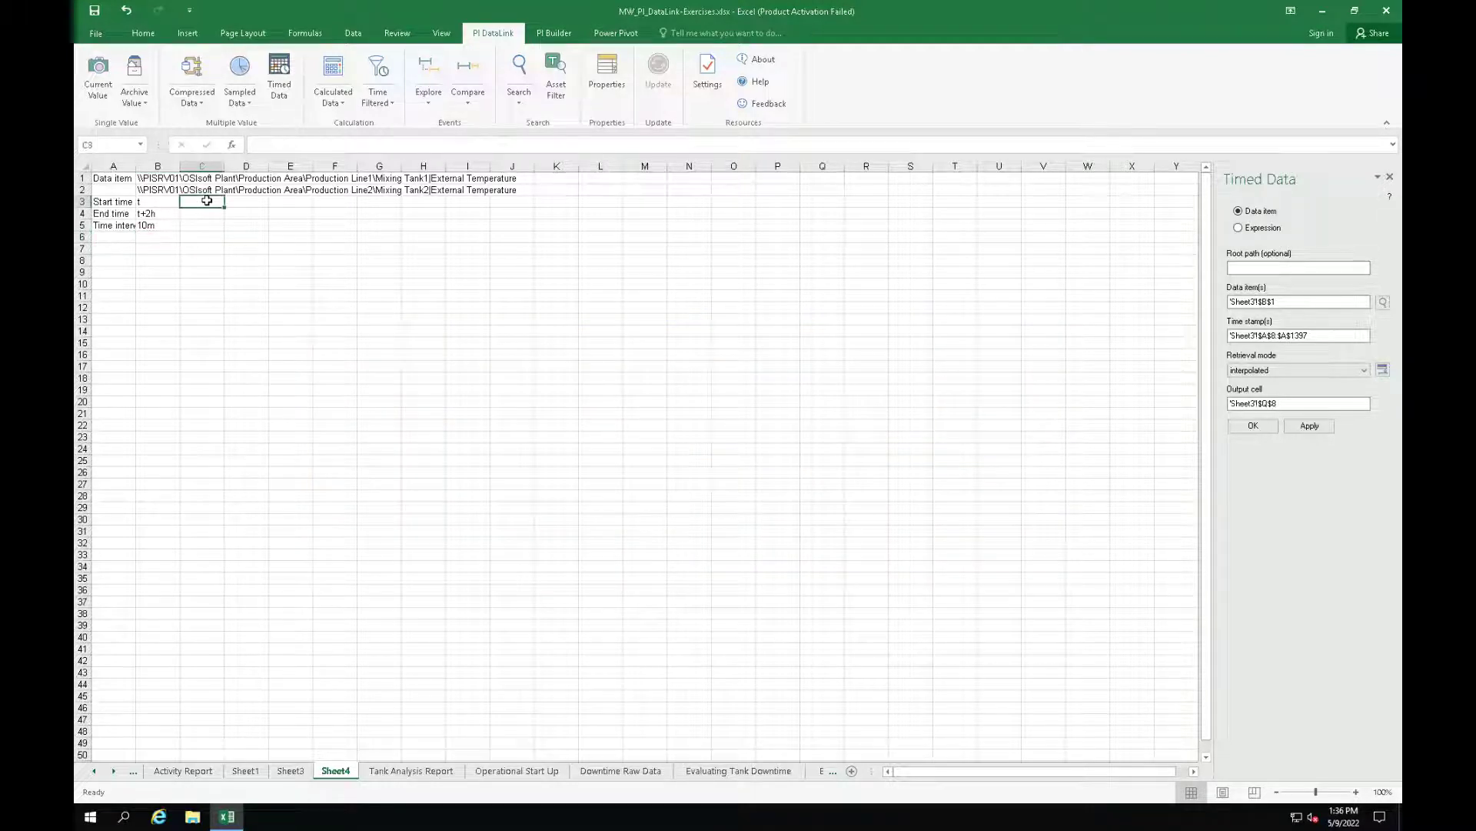
{"action": "left_click", "coordinate": [194, 71]}
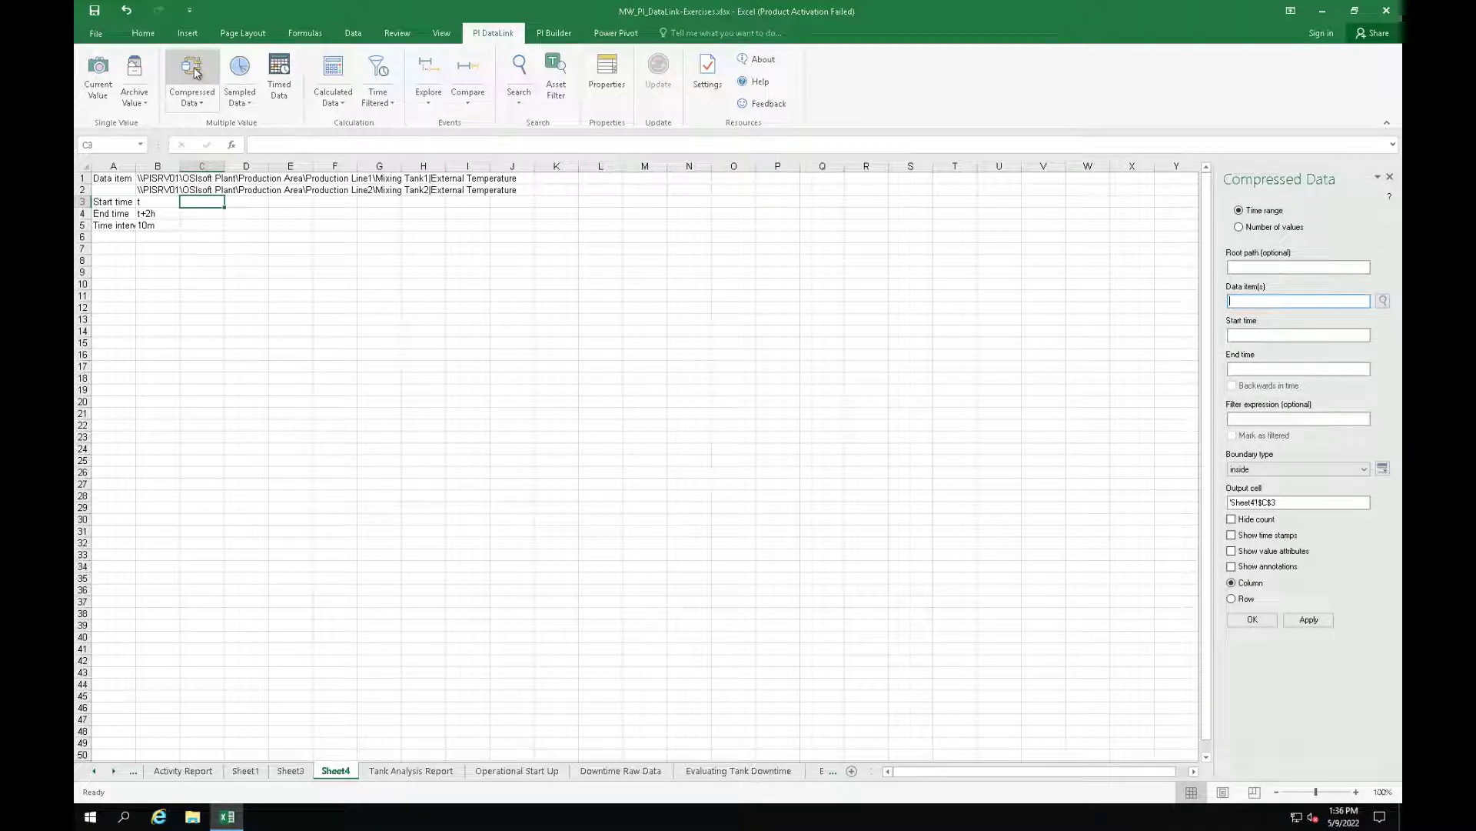
{"action": "left_click", "coordinate": [153, 178]}
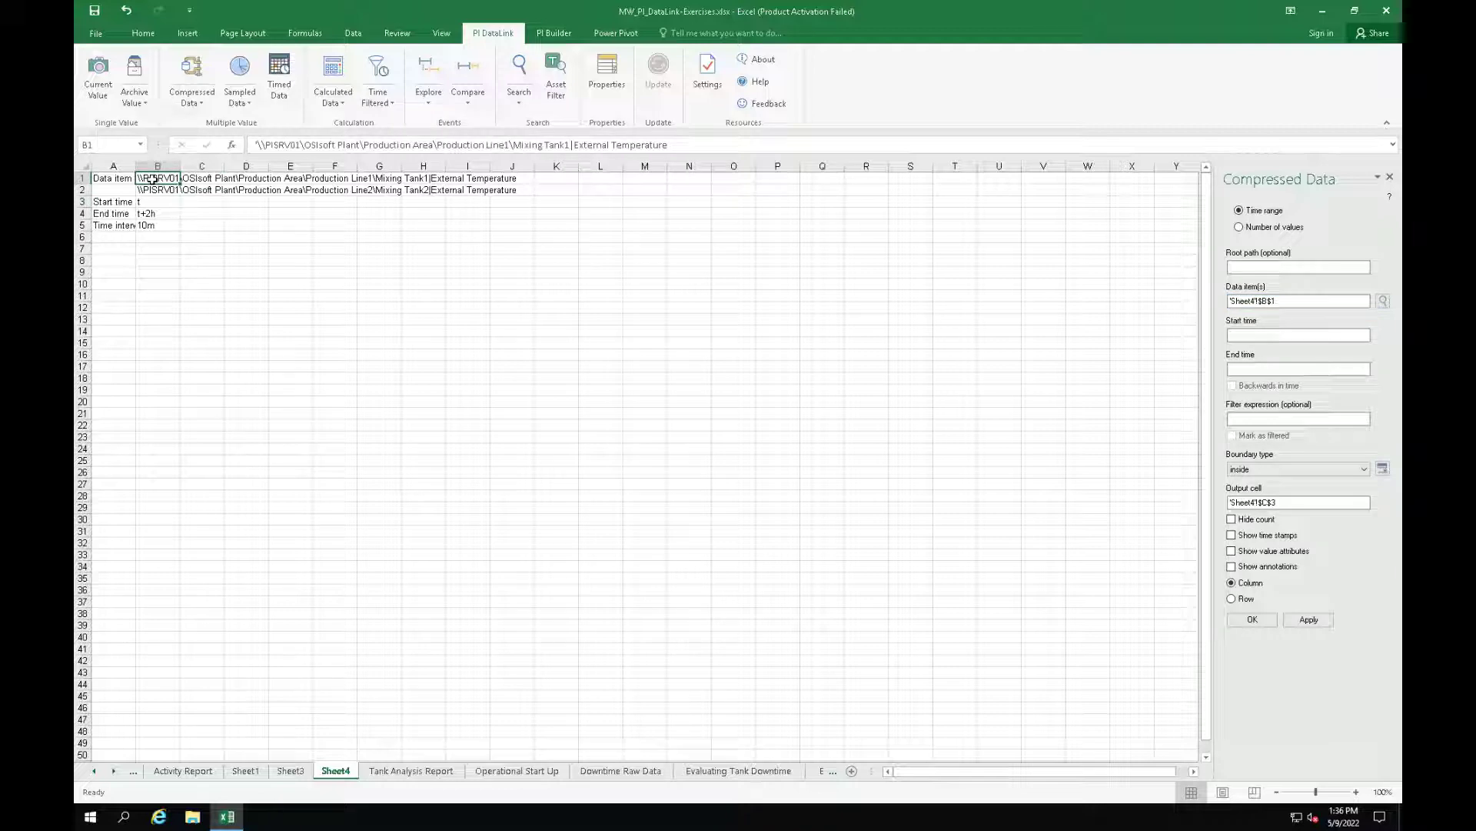
{"action": "left_click", "coordinate": [1272, 336]}
{"action": "left_click", "coordinate": [172, 204]}
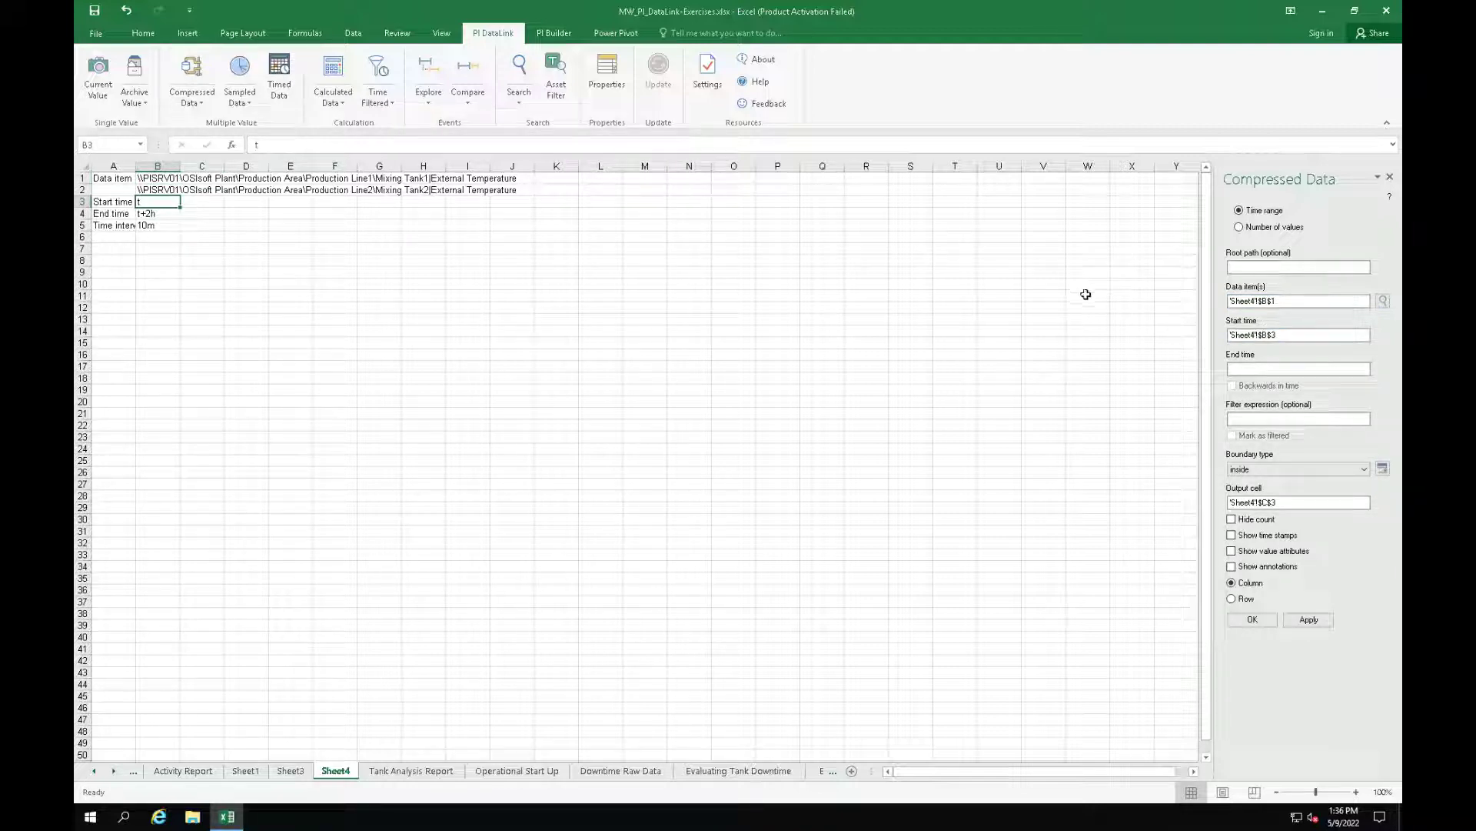
{"action": "left_click", "coordinate": [1240, 370]}
{"action": "left_click", "coordinate": [150, 214]}
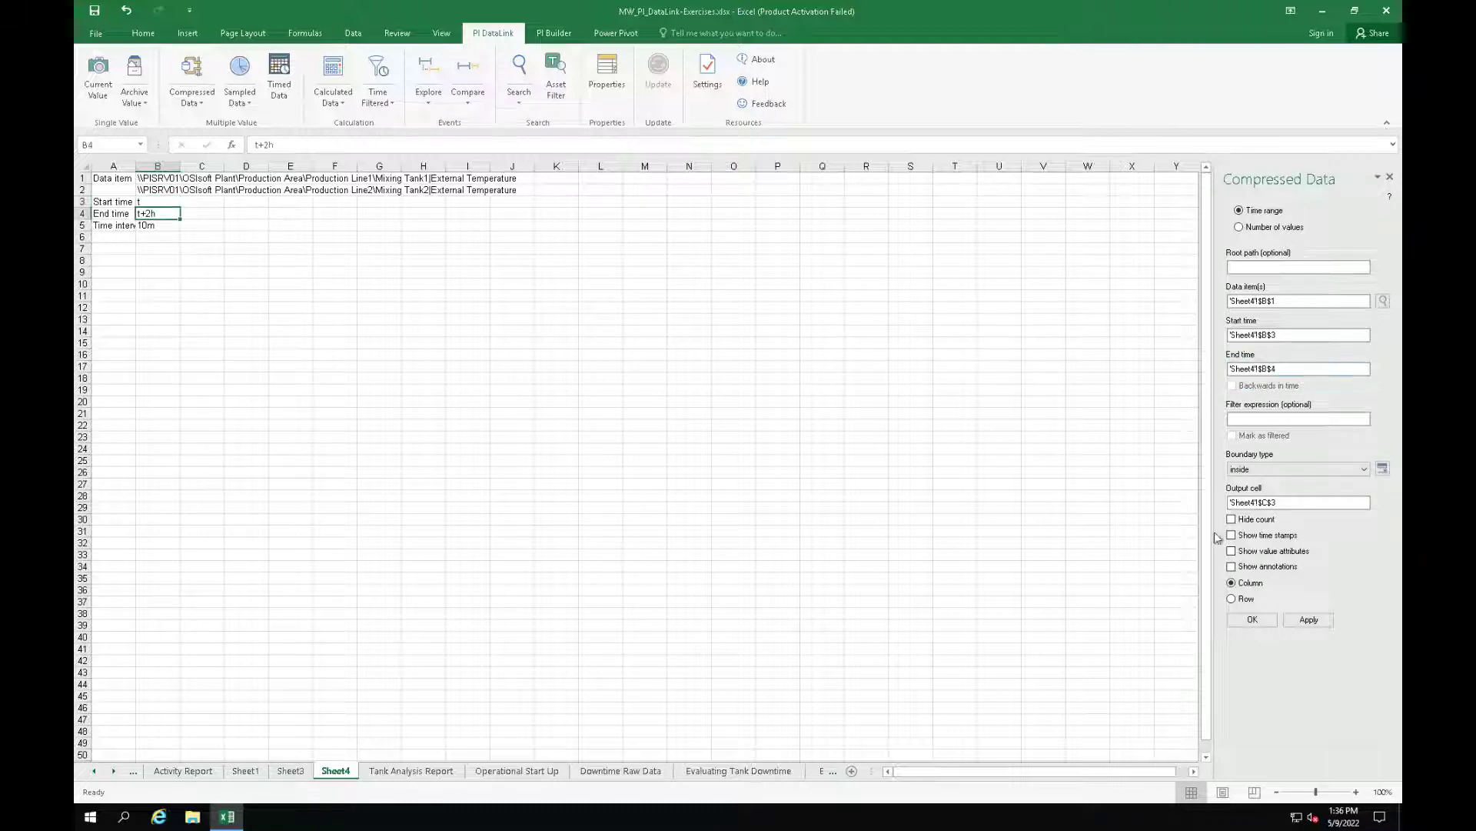
{"action": "left_click", "coordinate": [1232, 519]}
{"action": "left_click", "coordinate": [1233, 536]}
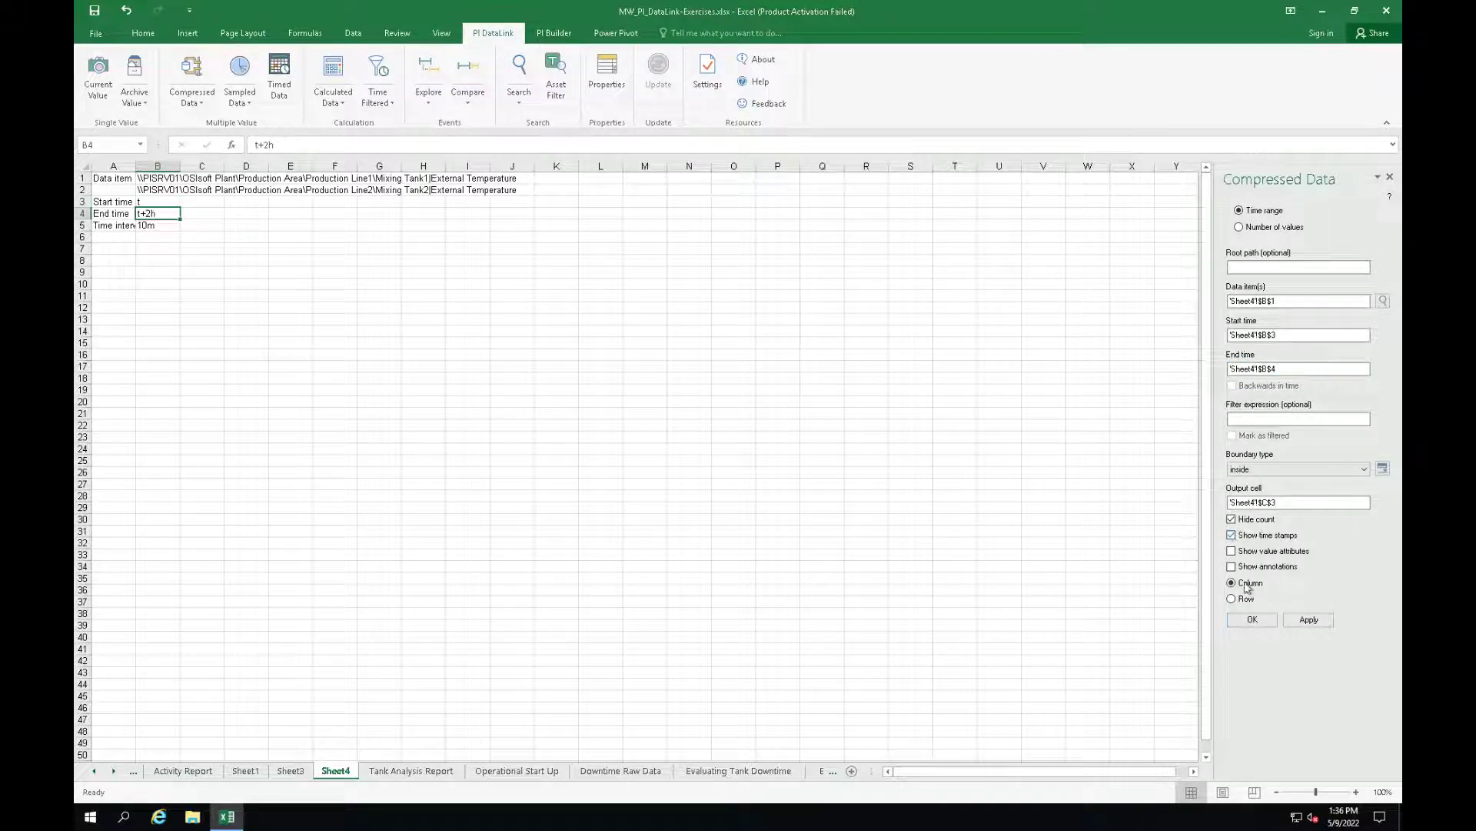
{"action": "left_click", "coordinate": [1252, 620]}
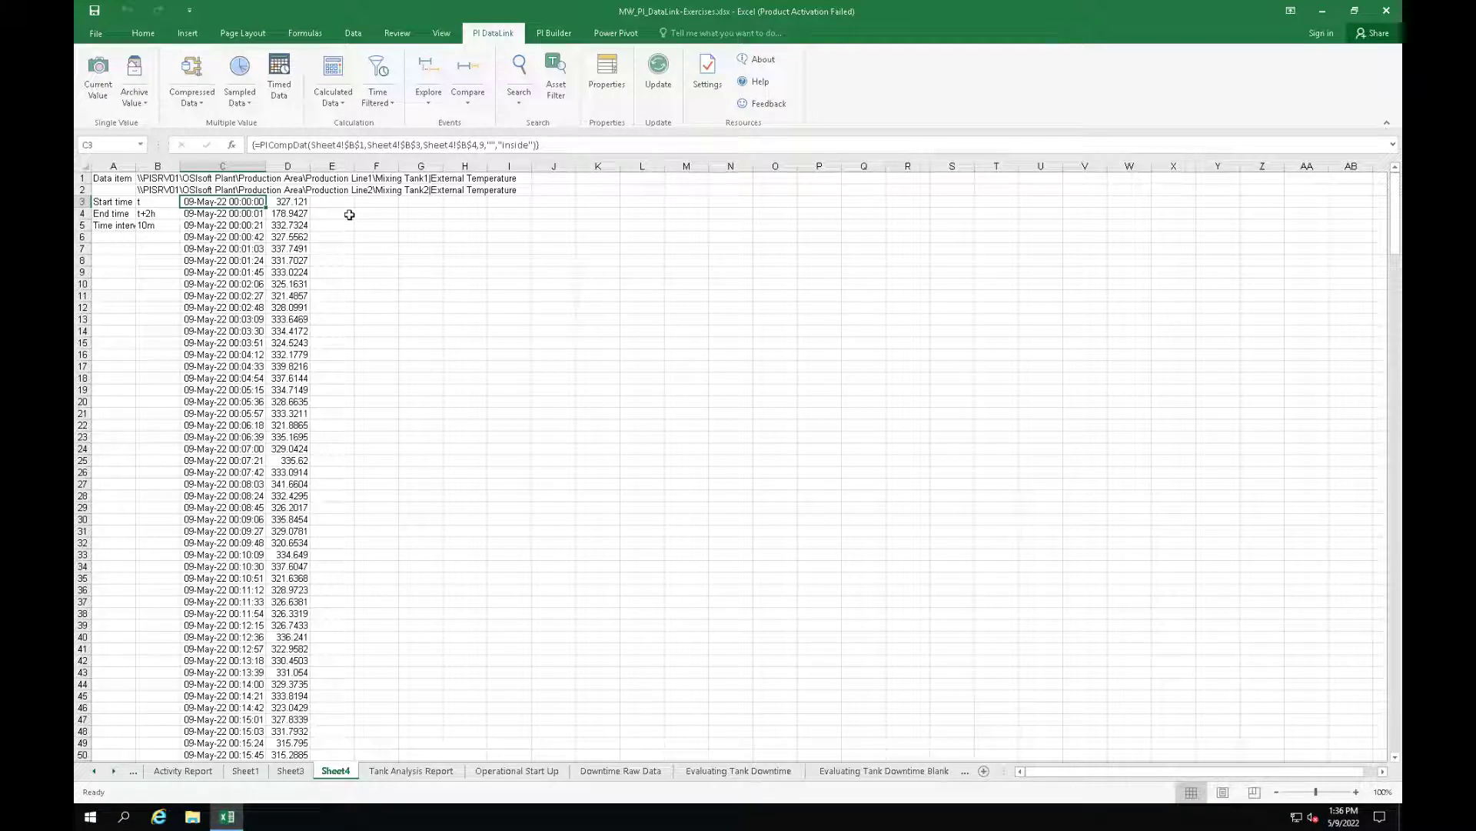
- Output Mixing Tank2 compressed data (B2, B3 to B4) with time stamps at G3
{"action": "left_click", "coordinate": [415, 205]}
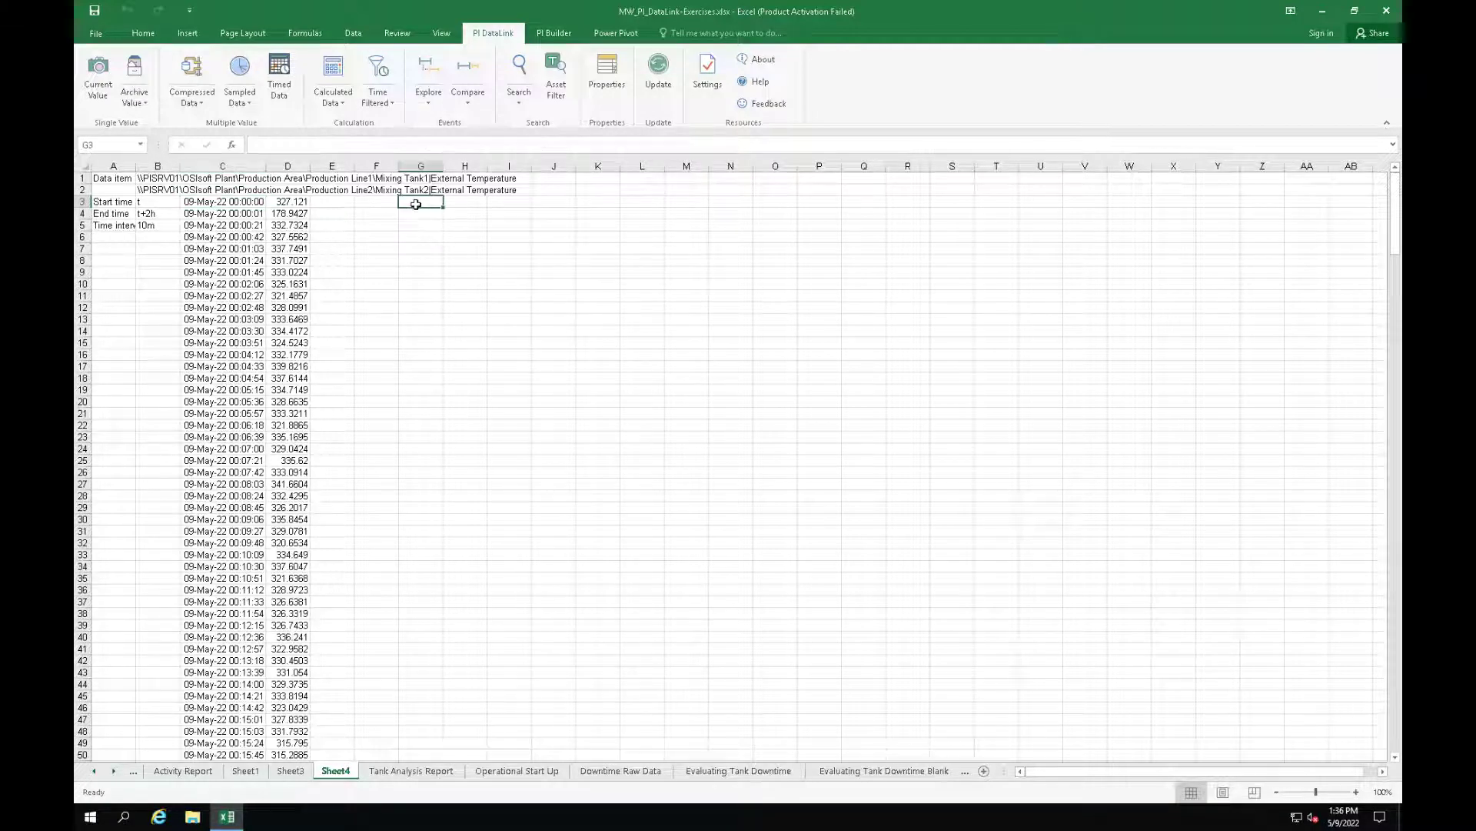
{"action": "left_click", "coordinate": [206, 85]}
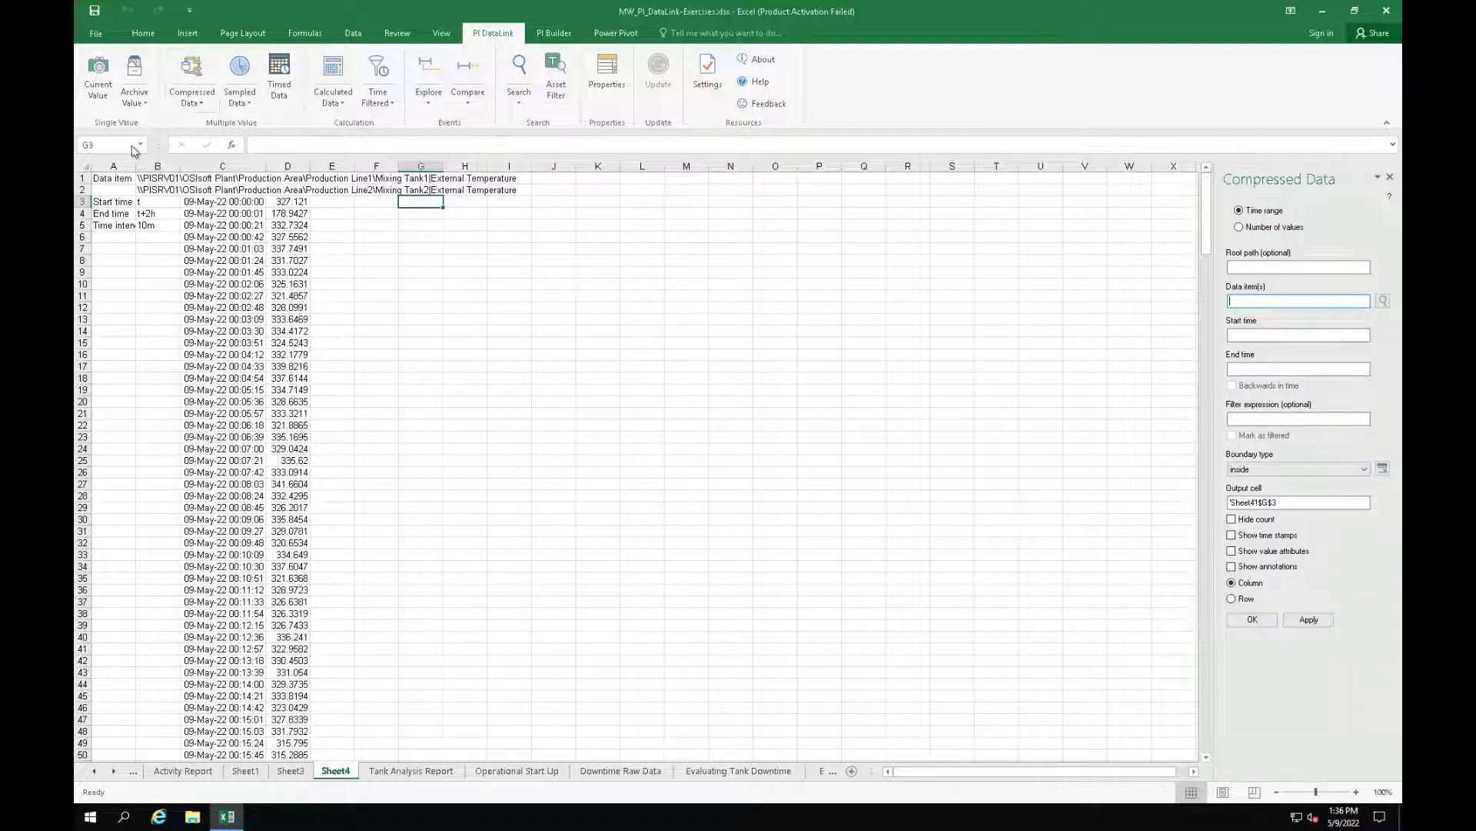
{"action": "left_click", "coordinate": [156, 190]}
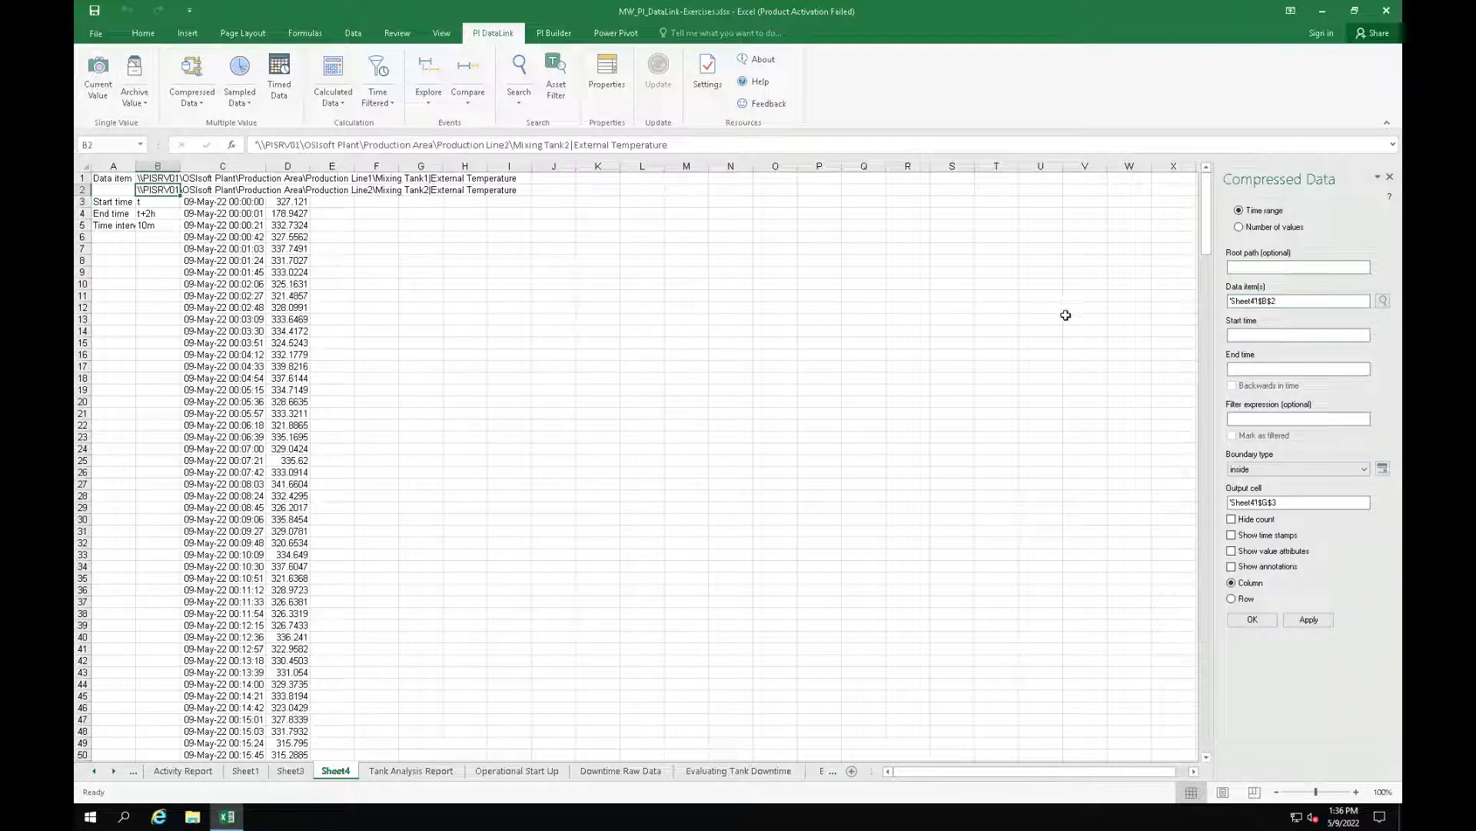
{"action": "left_click", "coordinate": [1289, 339]}
{"action": "left_click", "coordinate": [165, 201]}
{"action": "left_click", "coordinate": [1259, 373]}
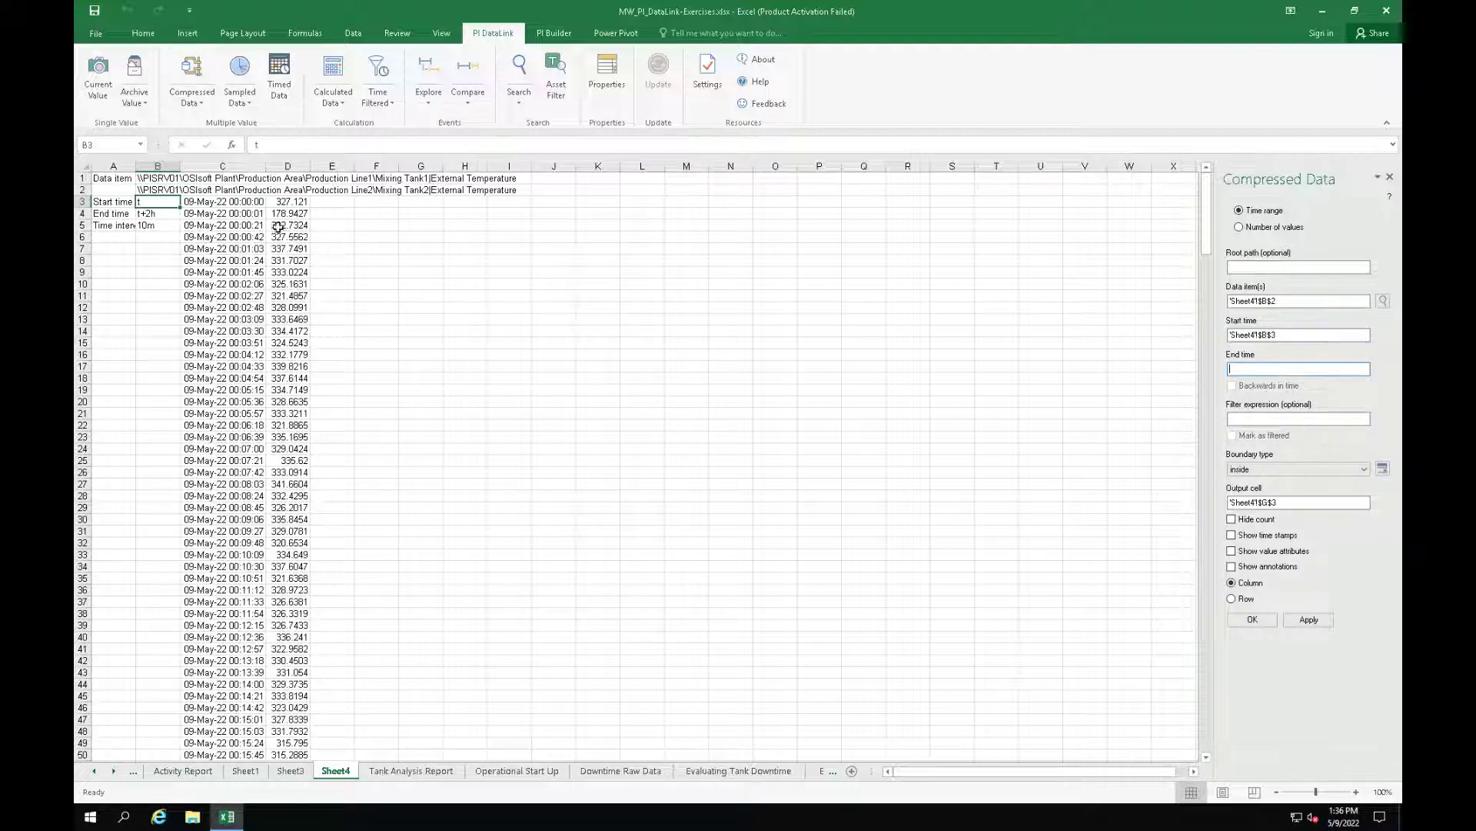
{"action": "left_click", "coordinate": [151, 215]}
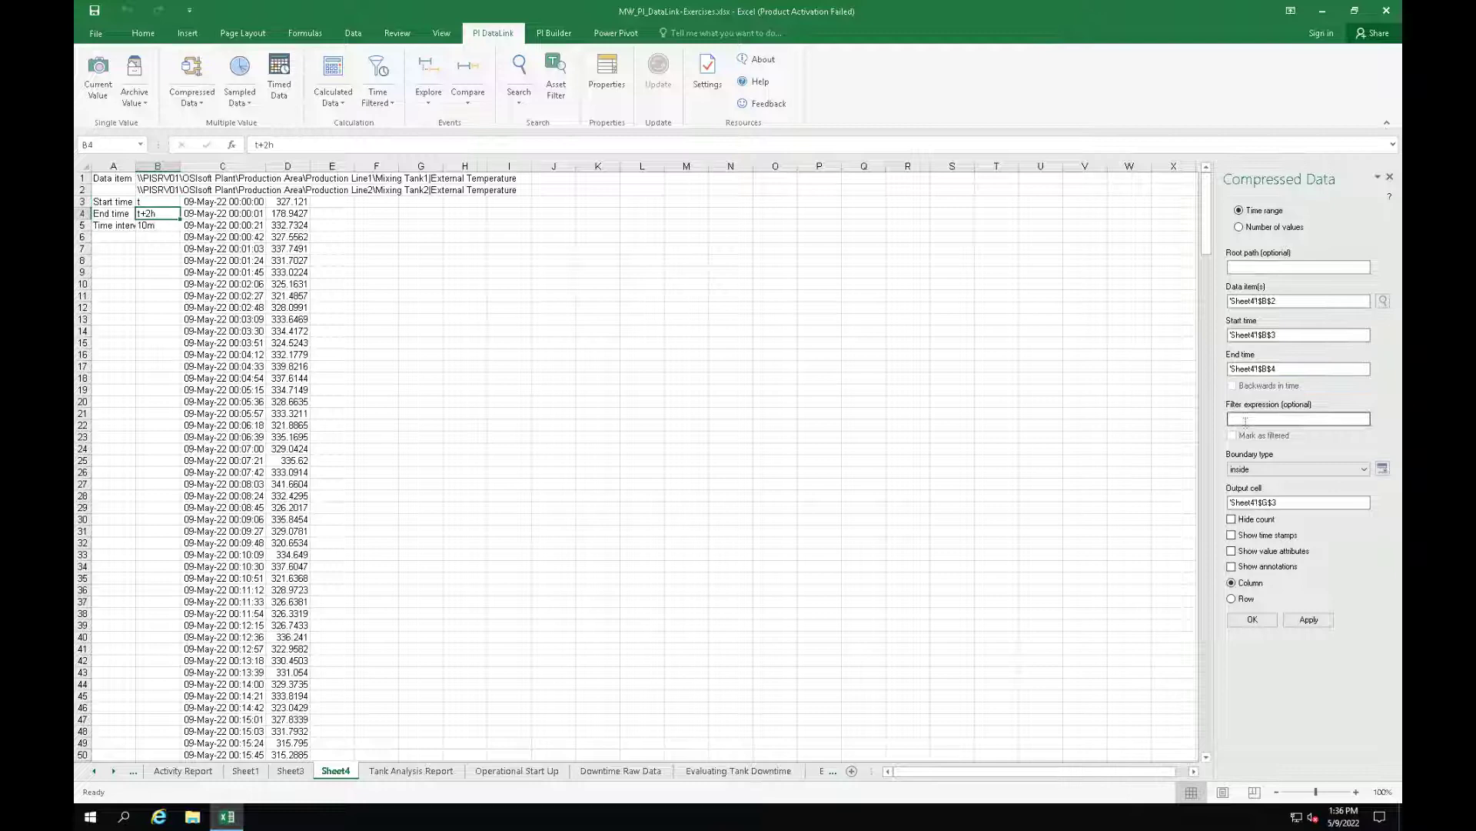
{"action": "left_click", "coordinate": [1232, 535]}
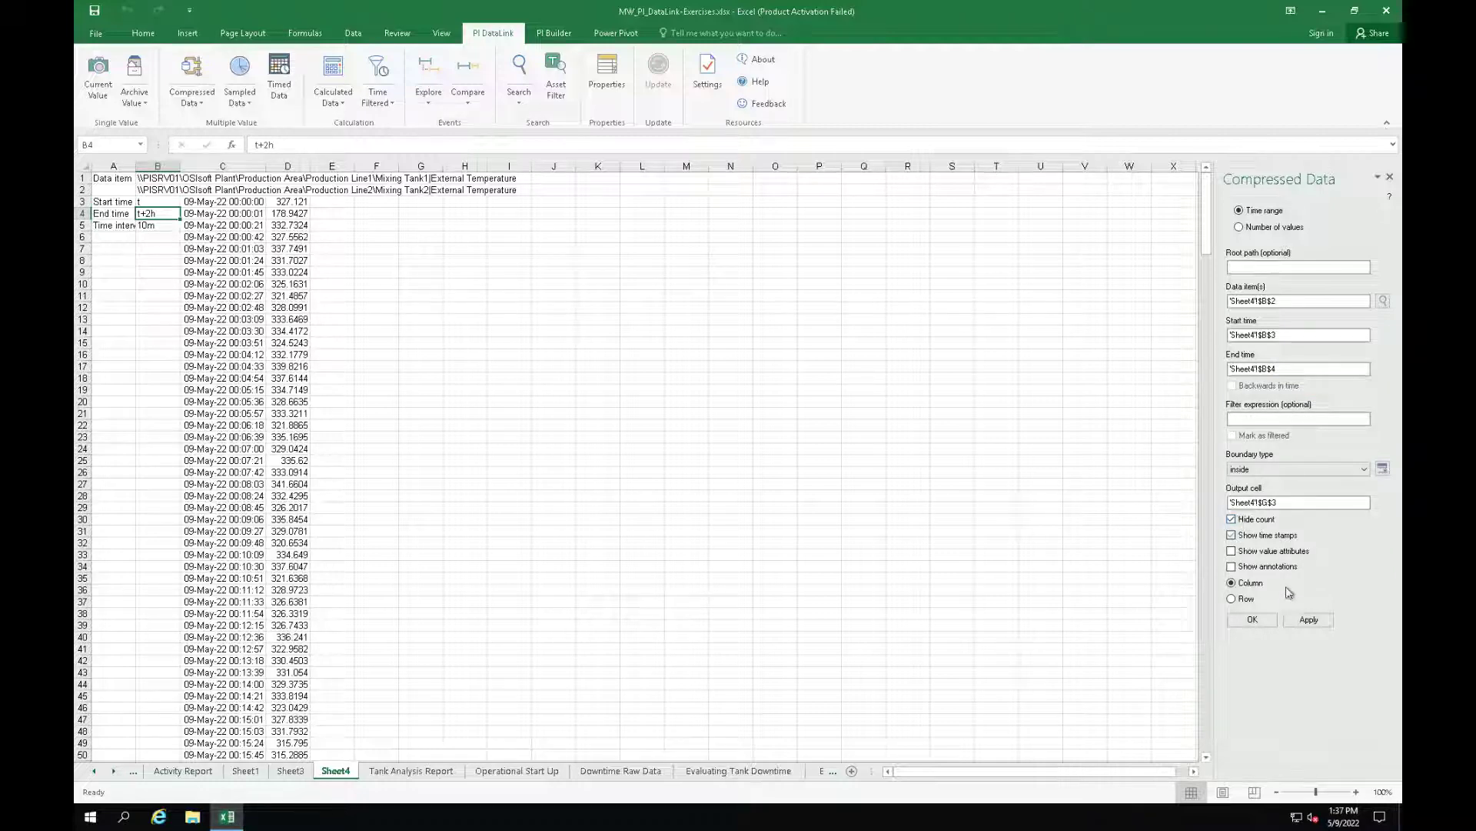
{"action": "left_click", "coordinate": [1253, 620]}
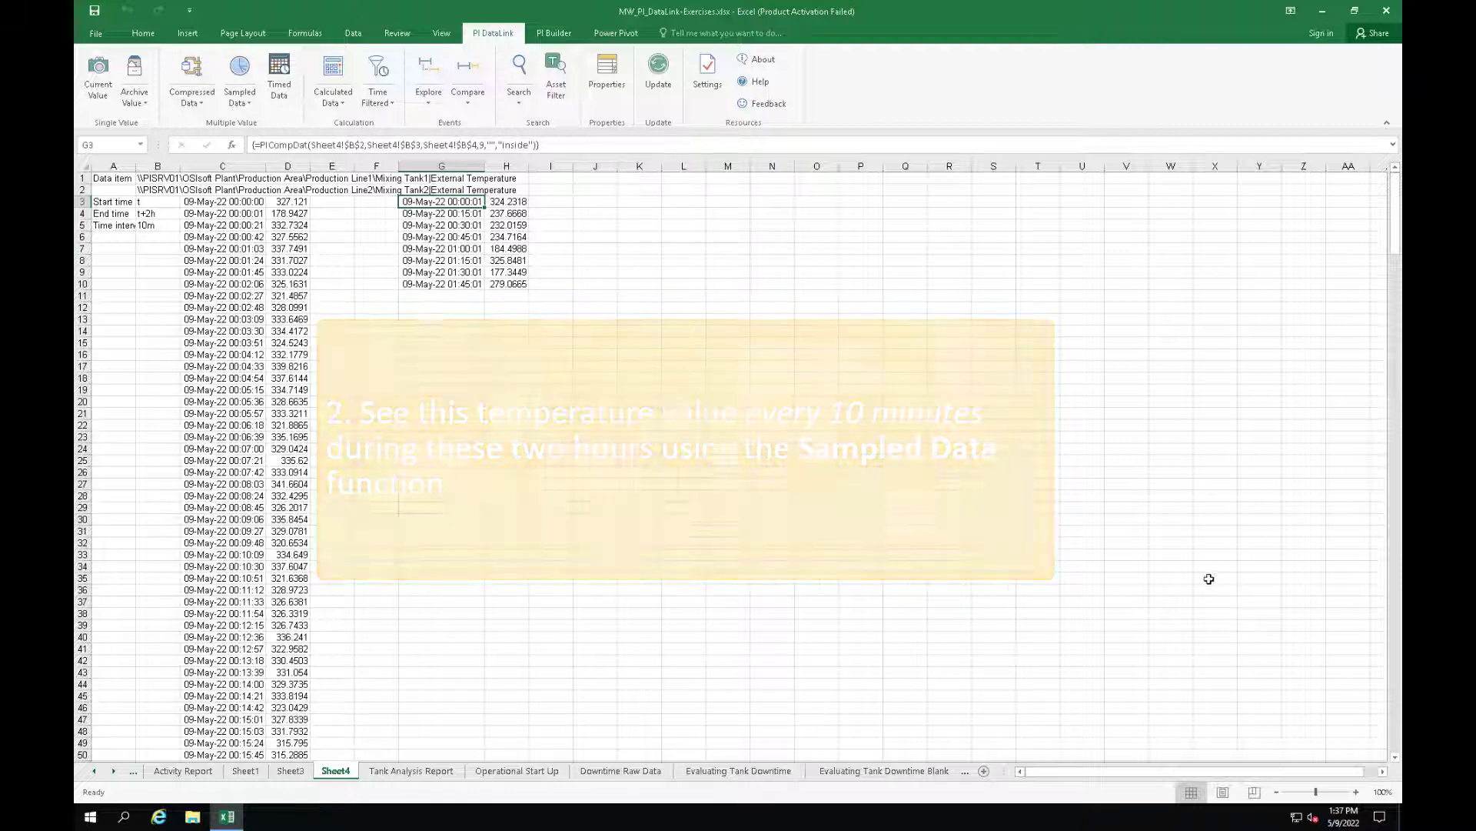
- Output Mixing Tank1 data sampled every 10m (B1, B3 to B4, B5) with time stamps at E3
{"action": "left_click", "coordinate": [323, 200]}
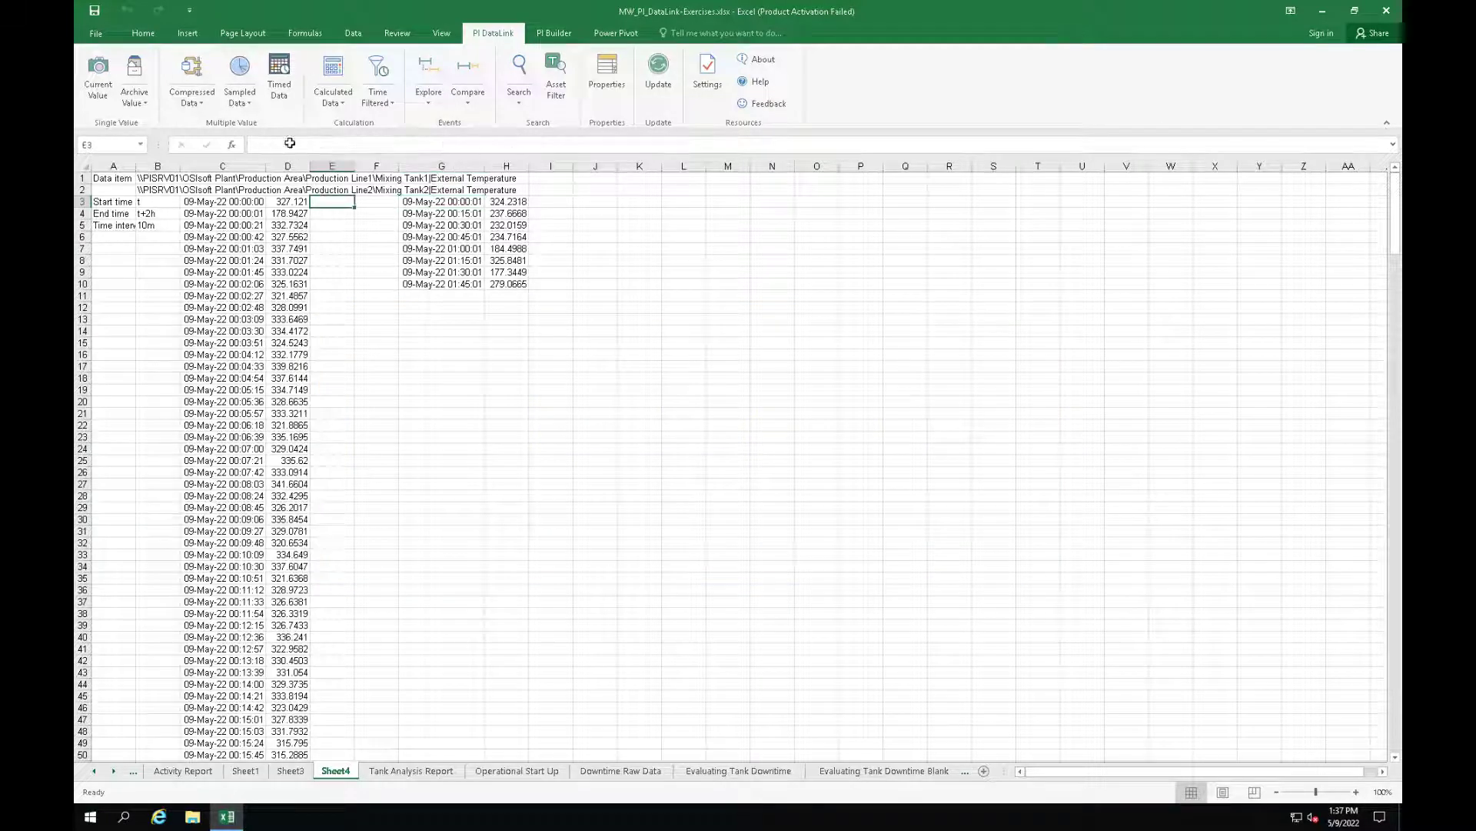
{"action": "left_click", "coordinate": [241, 69]}
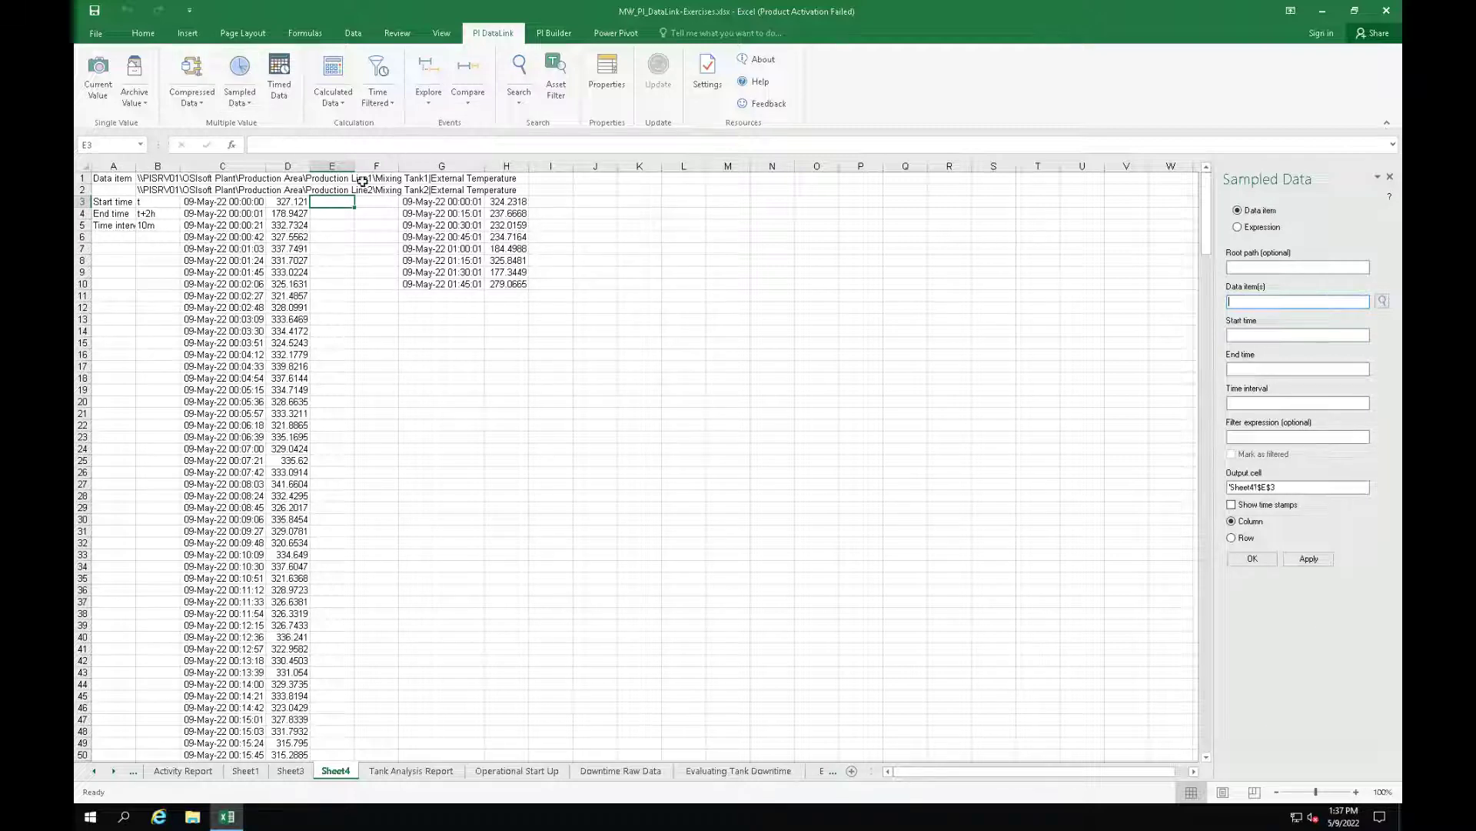
{"action": "left_click", "coordinate": [166, 178]}
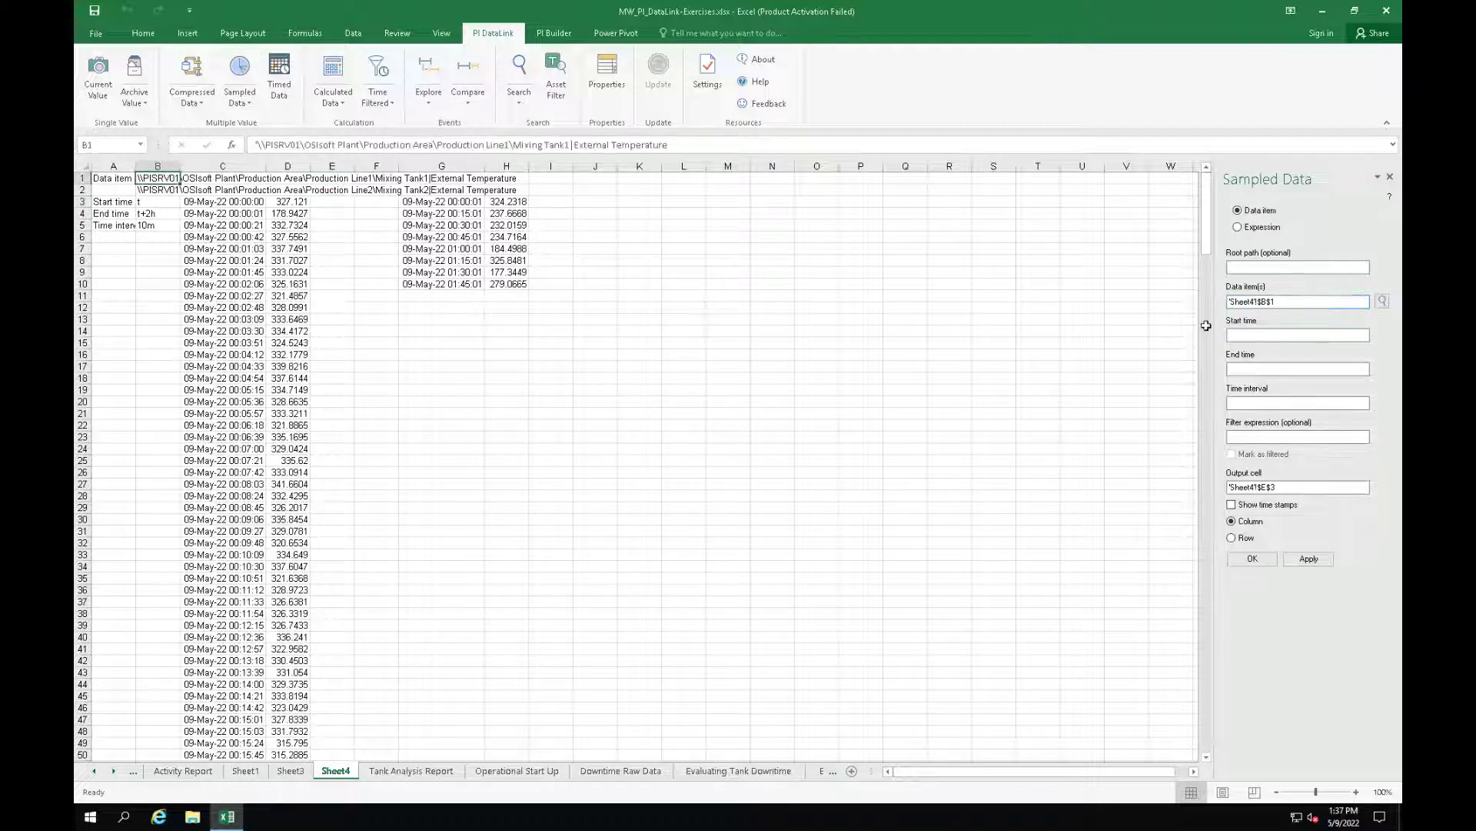
{"action": "left_click", "coordinate": [1290, 335]}
{"action": "left_click", "coordinate": [157, 201]}
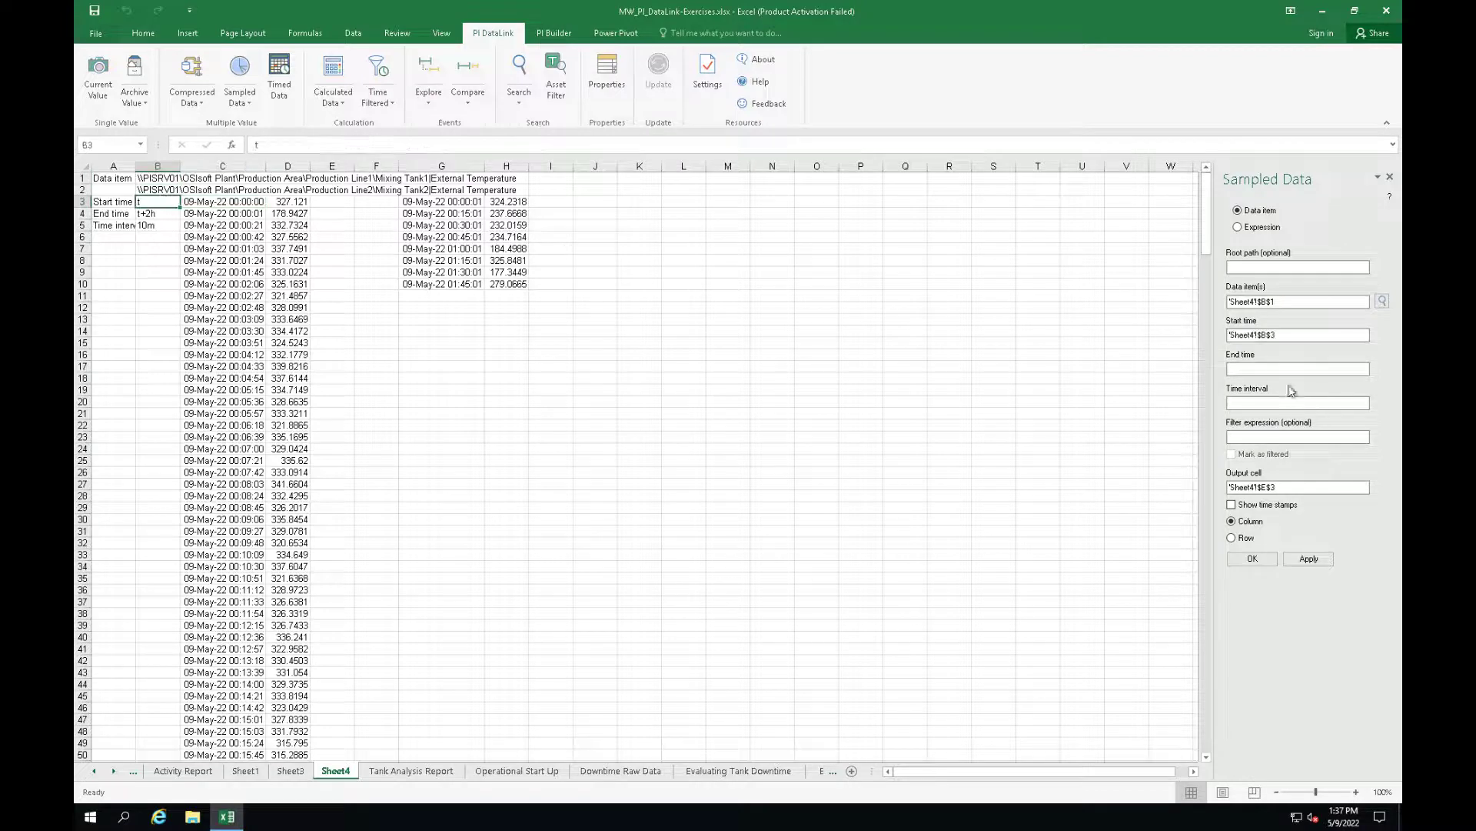
{"action": "left_click", "coordinate": [153, 214]}
{"action": "left_click", "coordinate": [1257, 403]}
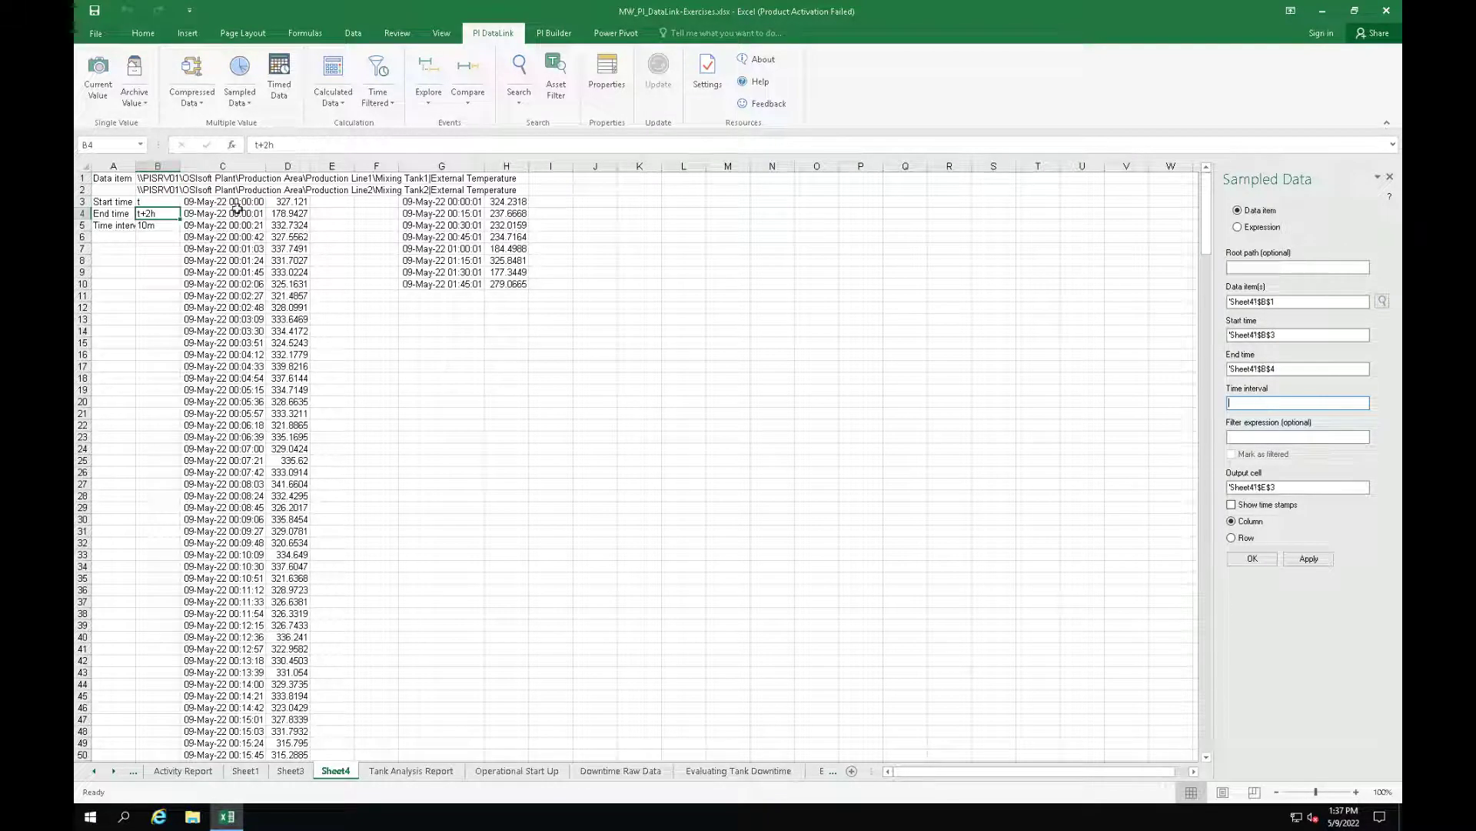
{"action": "left_click", "coordinate": [158, 226]}
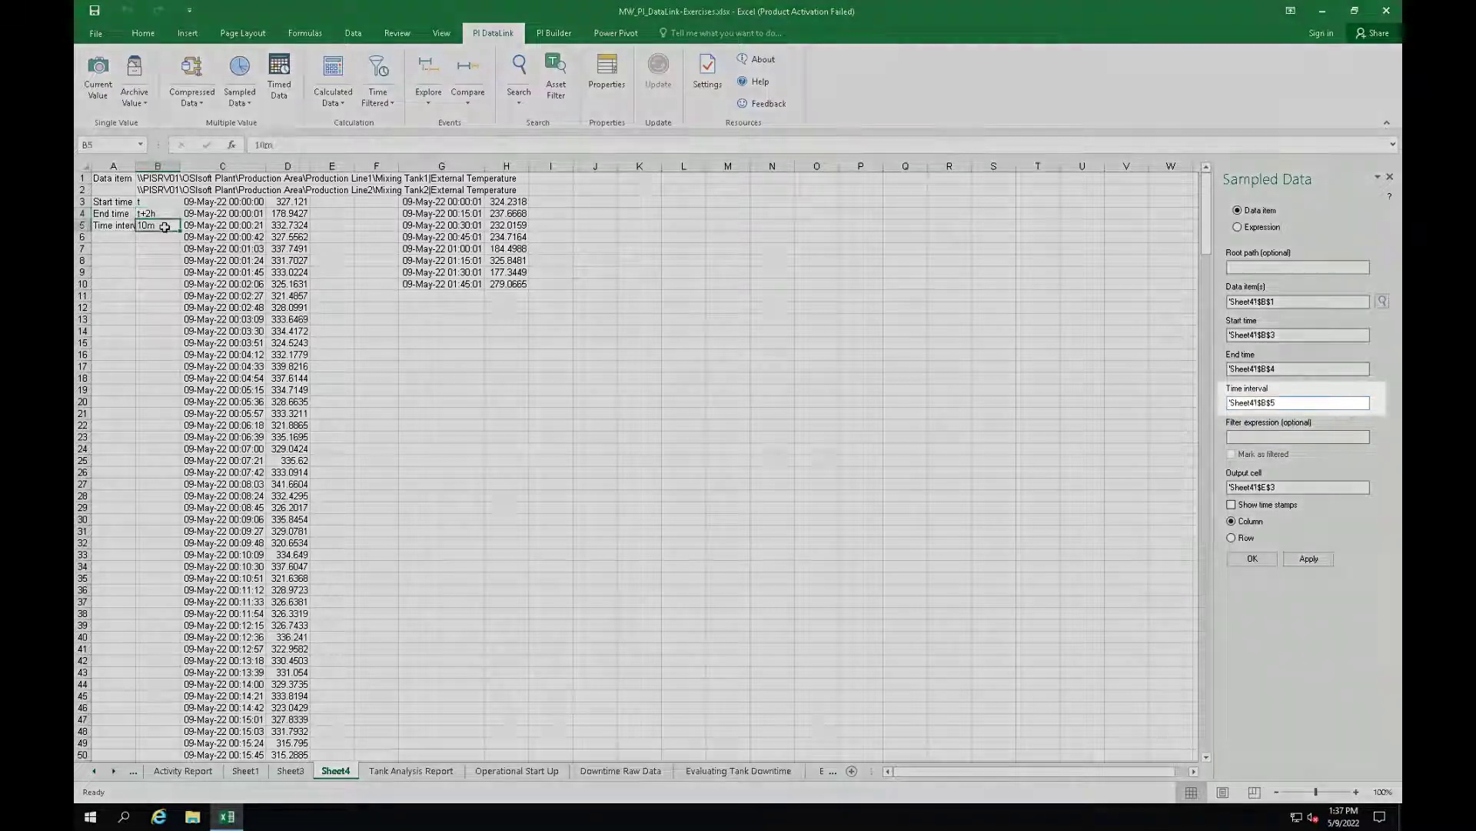
{"action": "left_click", "coordinate": [1252, 501]}
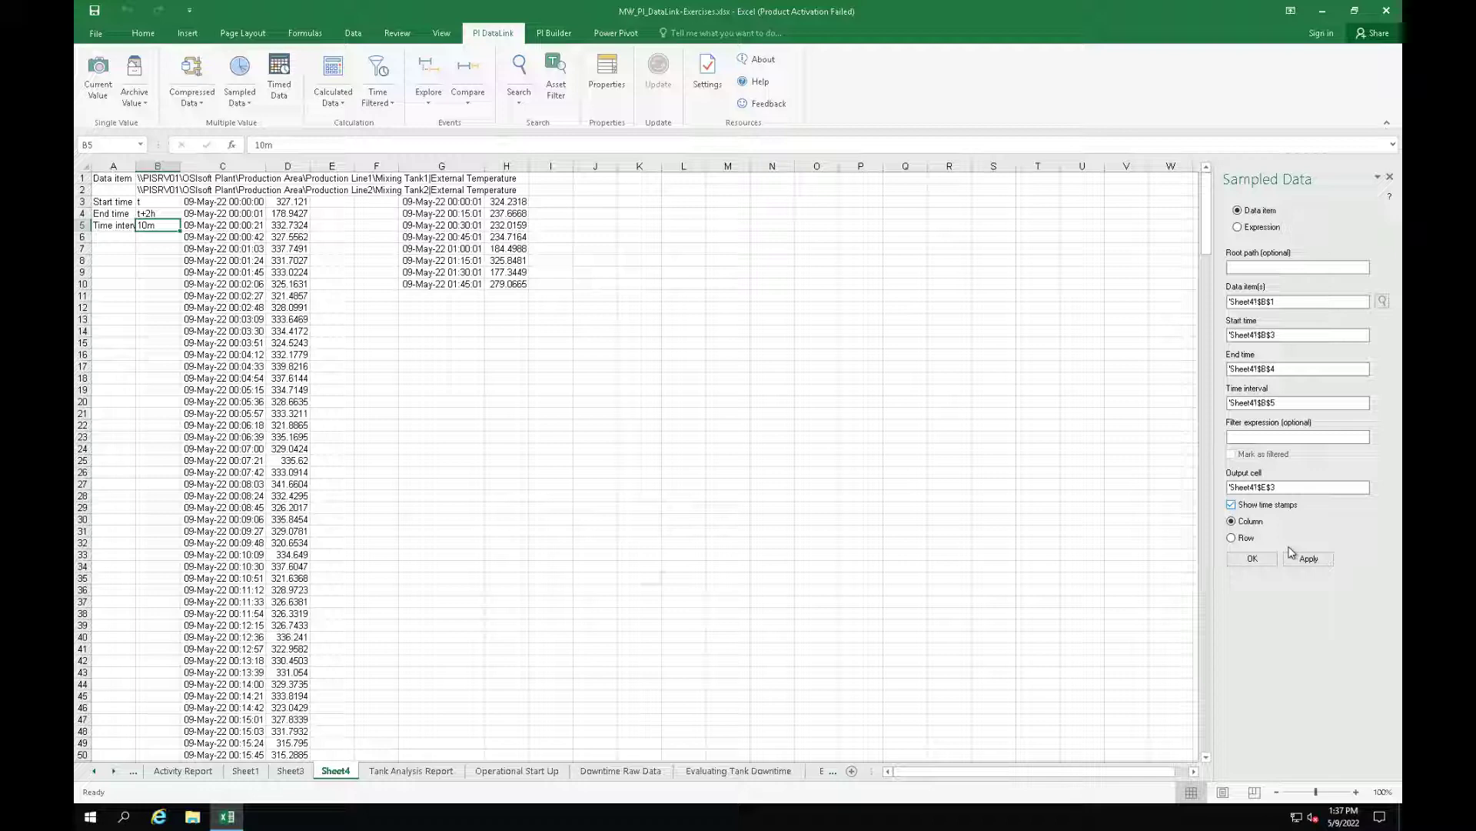
{"action": "left_click", "coordinate": [1269, 559]}
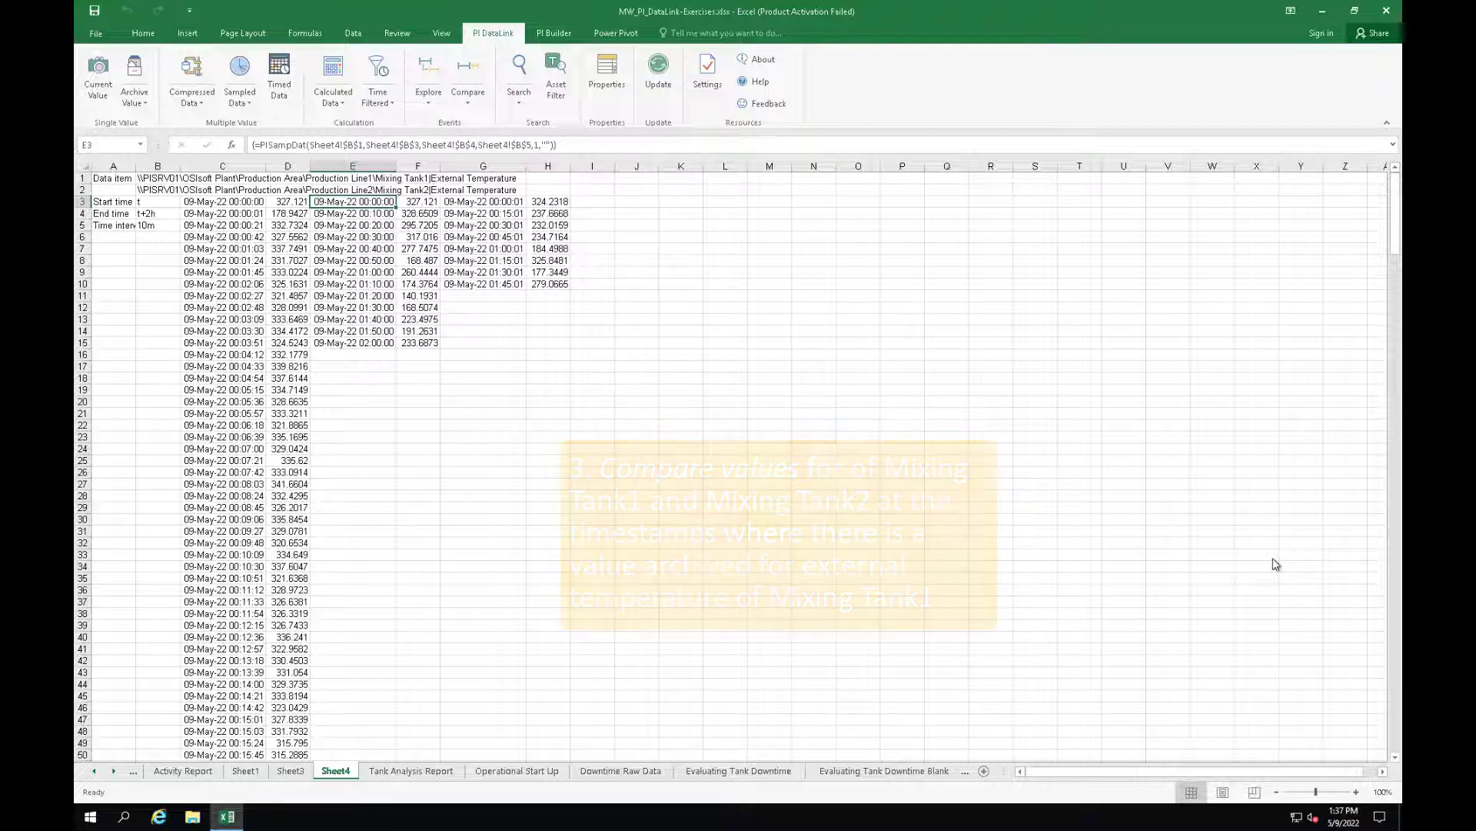
- Set up an interpolated Timed Data query at I3 for Mixing Tank2 (B2) over time stamps C3:C350
{"action": "left_click", "coordinate": [591, 198]}
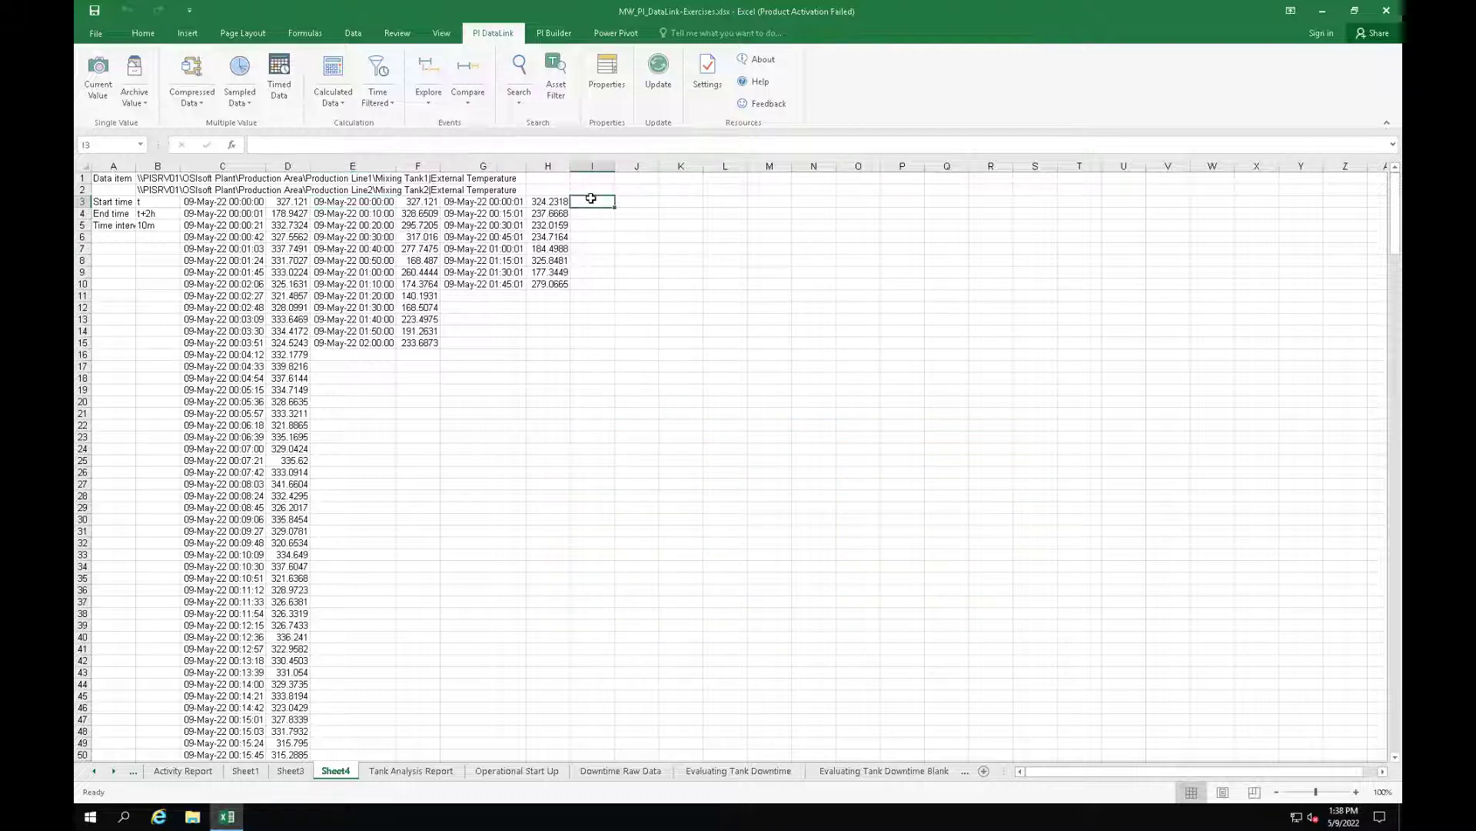
{"action": "left_click", "coordinate": [276, 75]}
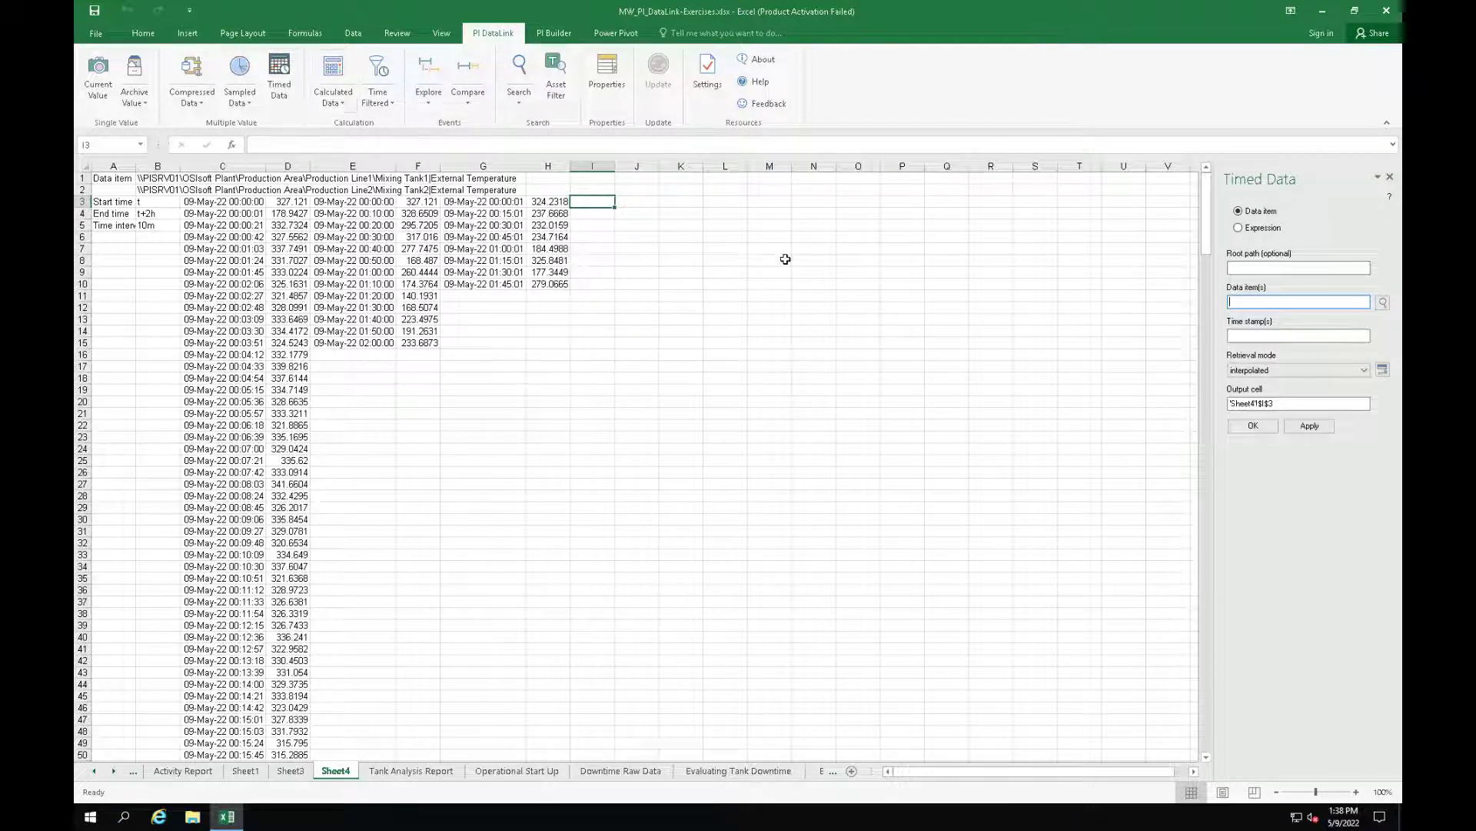
{"action": "left_click", "coordinate": [167, 191]}
{"action": "left_click", "coordinate": [1257, 337]}
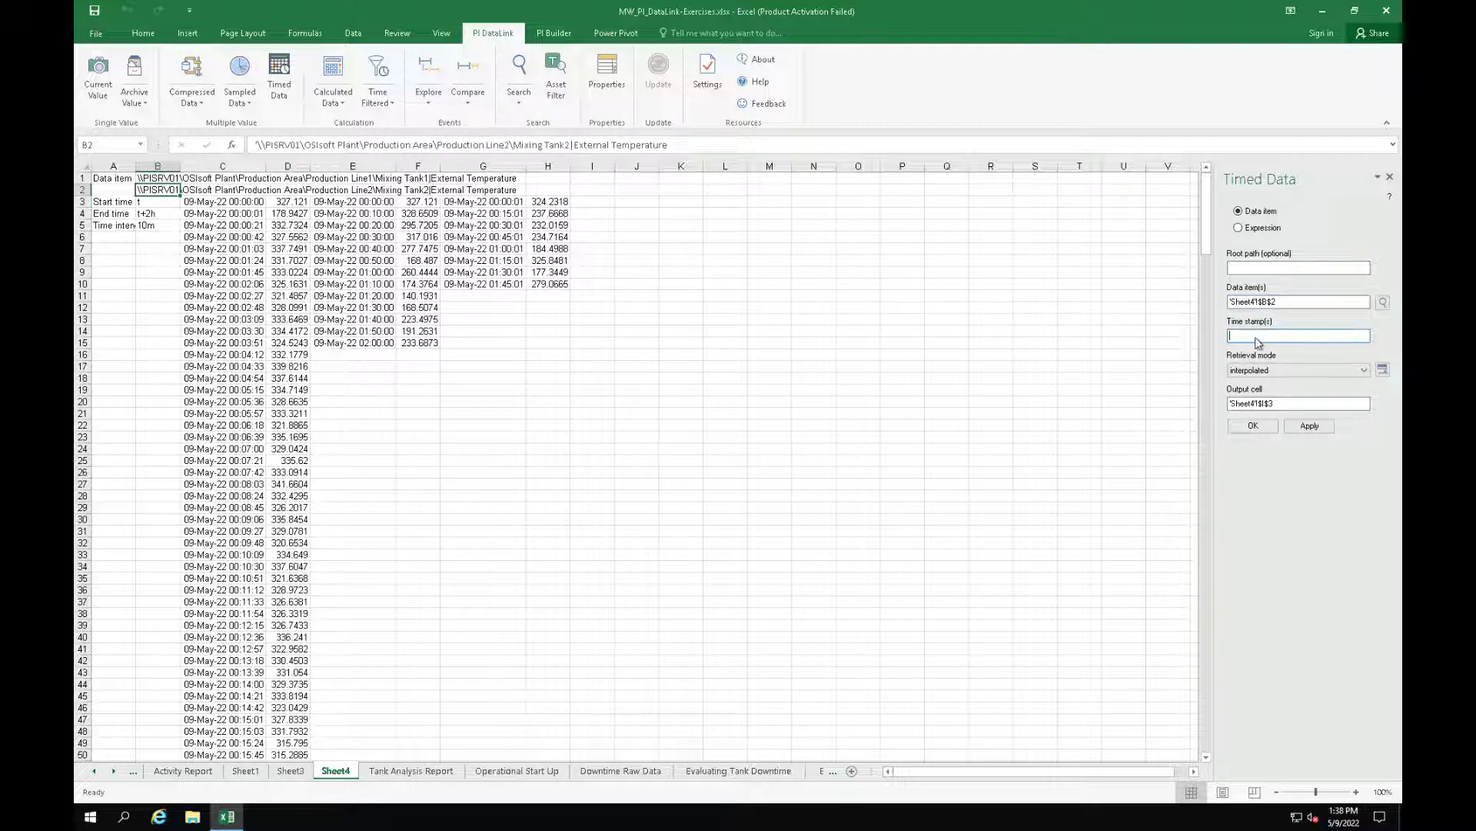
{"action": "left_click", "coordinate": [229, 203]}
{"action": "left_click_drag", "start_coordinate": [1208, 245], "coordinate": [1226, 778]}
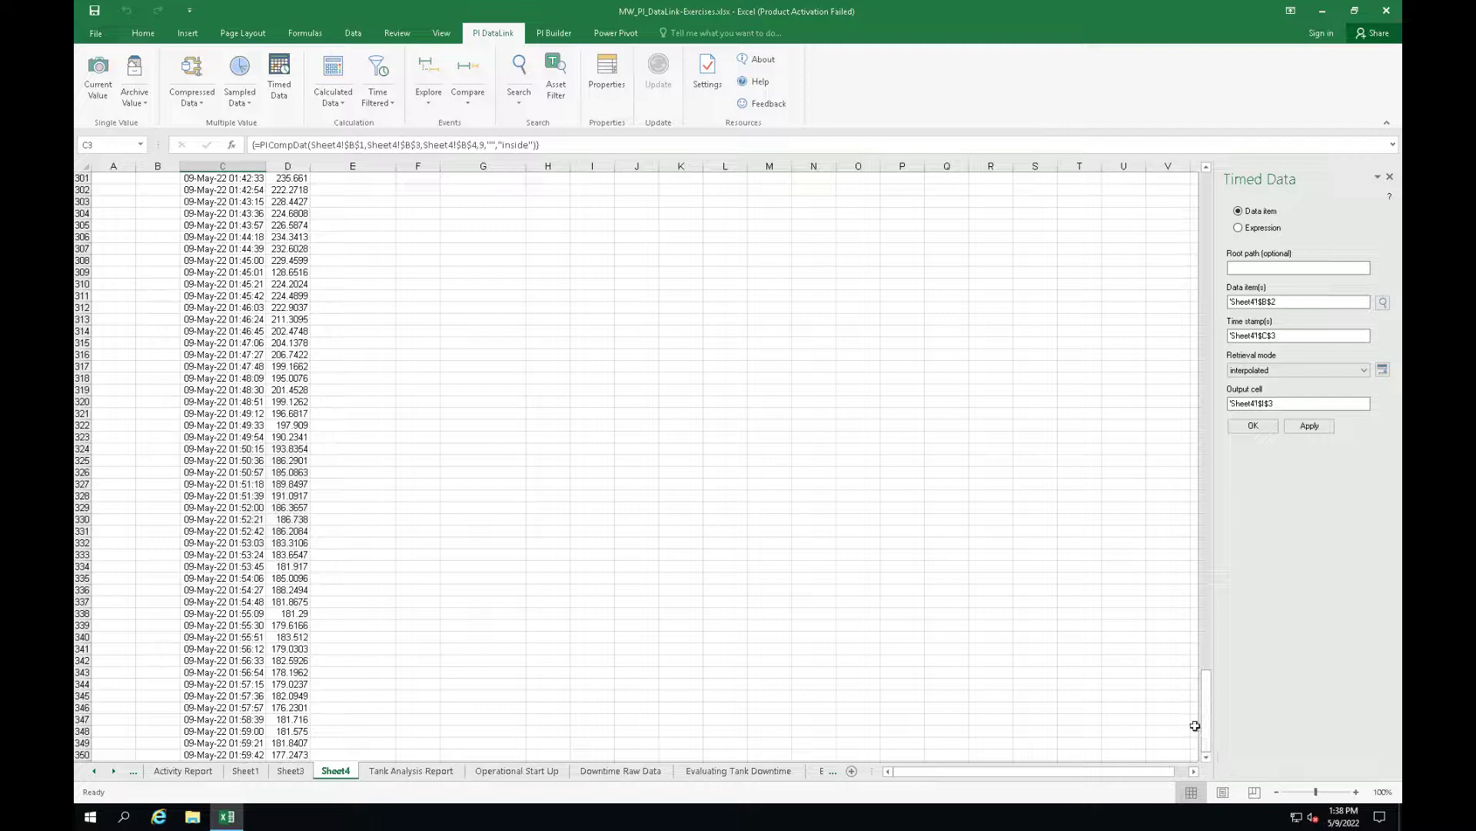
{"action": "left_click", "coordinate": [235, 756], "text": "shift"}
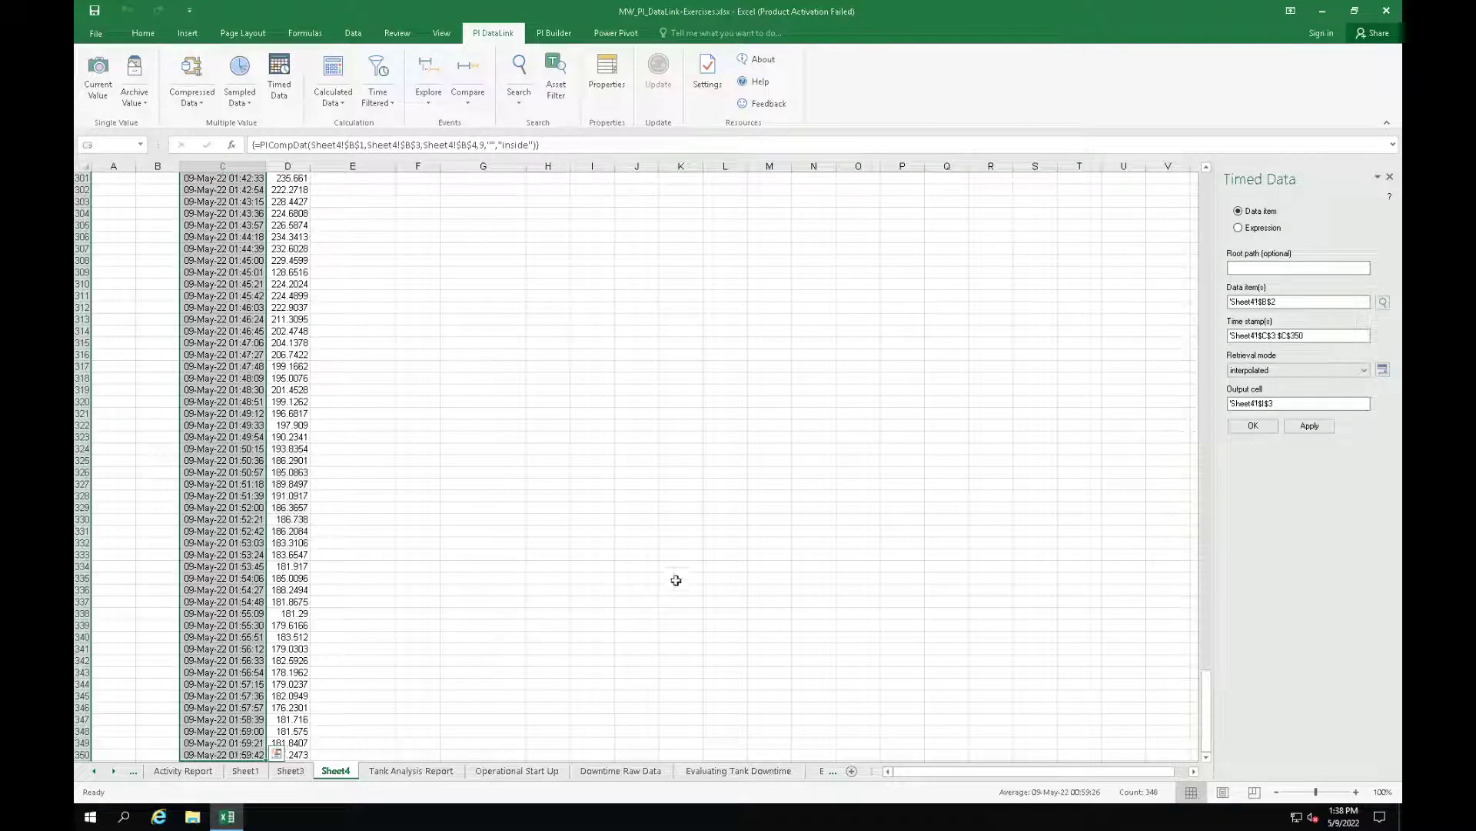
{"action": "left_click", "coordinate": [1325, 431]}
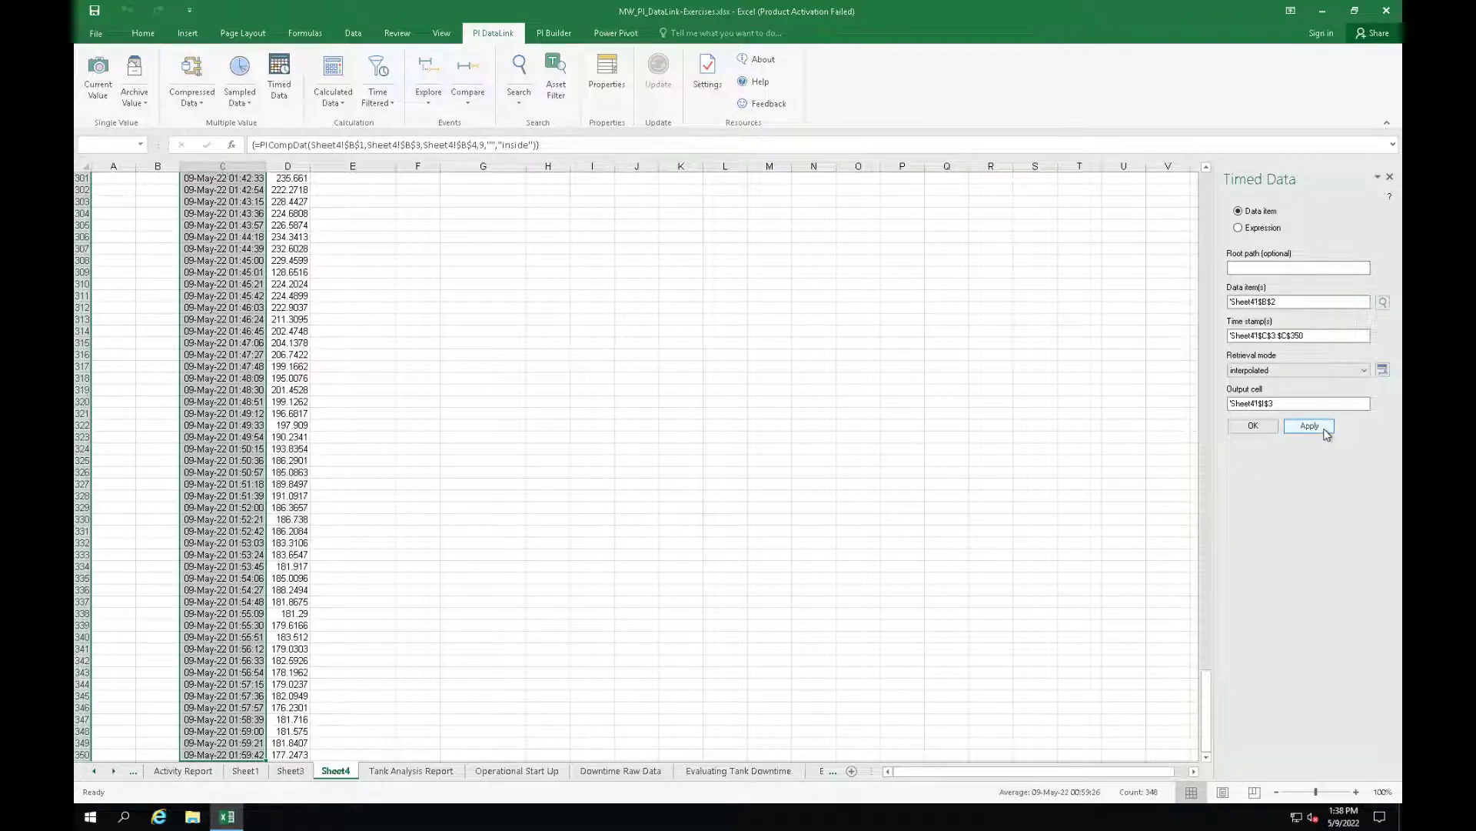